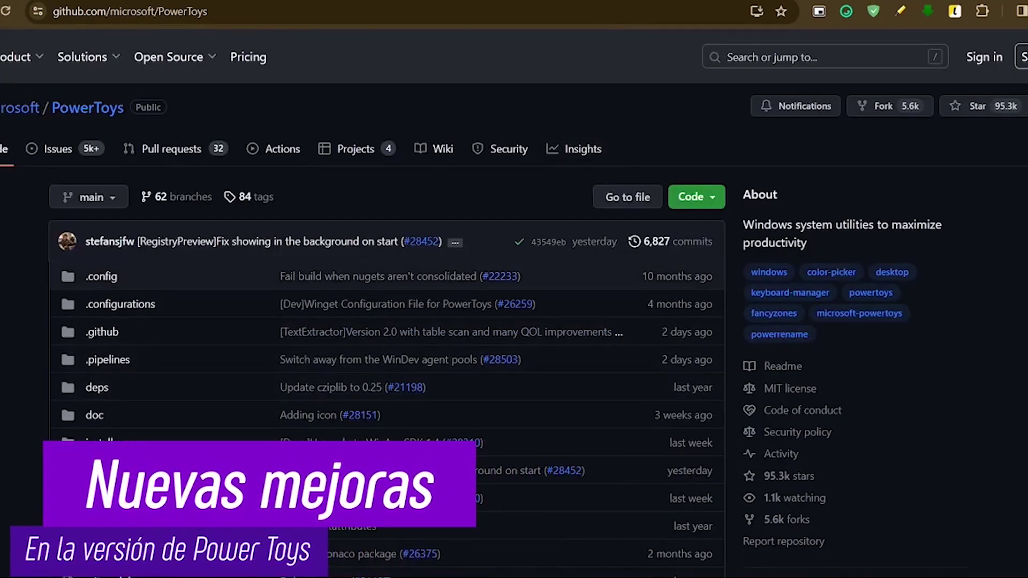
- Look through the PowerToys GitHub repository page, covering its current utilities, installation methods and release notes
scroll(514, 300, down, 15)
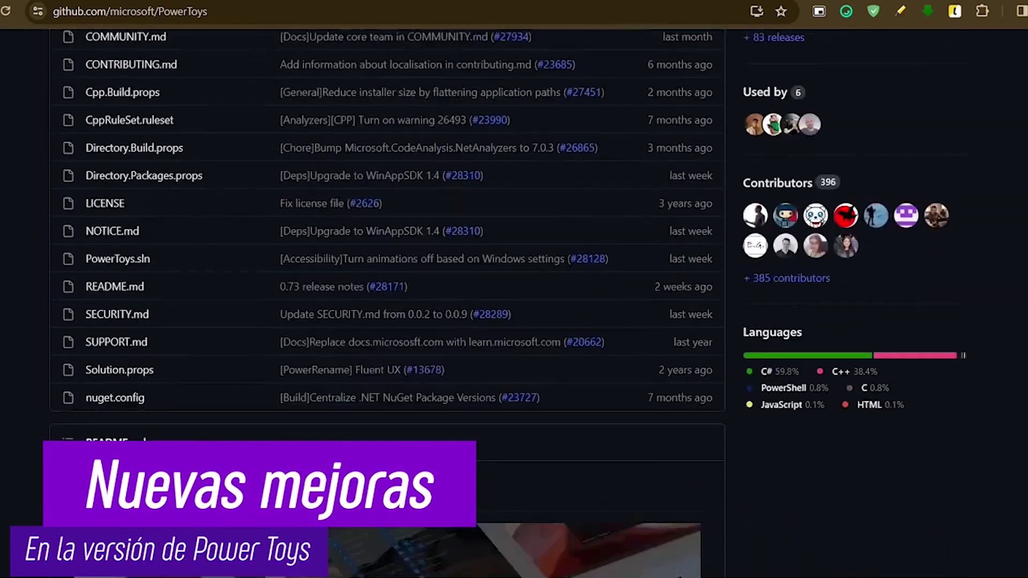
scroll(385, 300, down, 5)
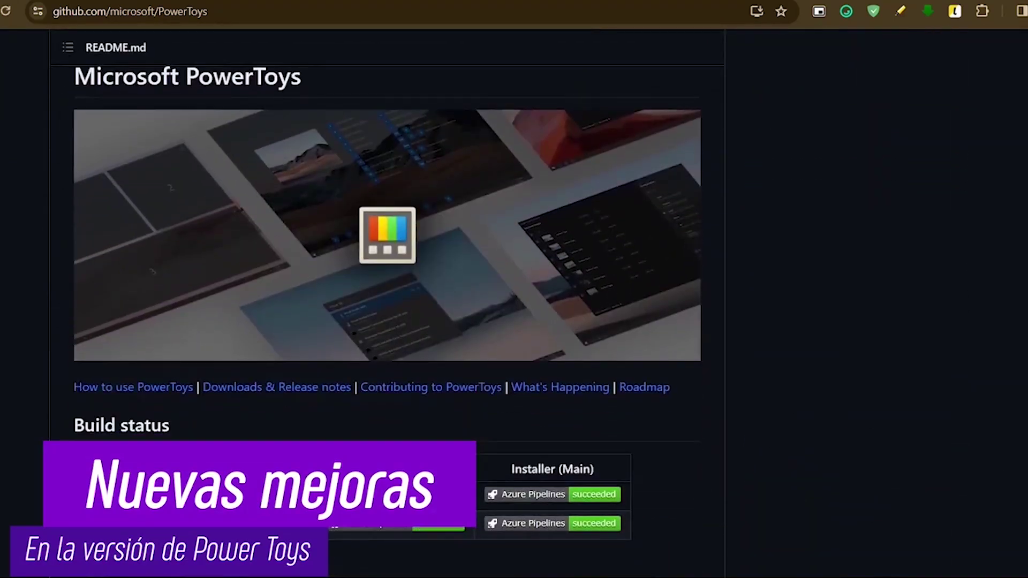
scroll(386, 215, down, 20)
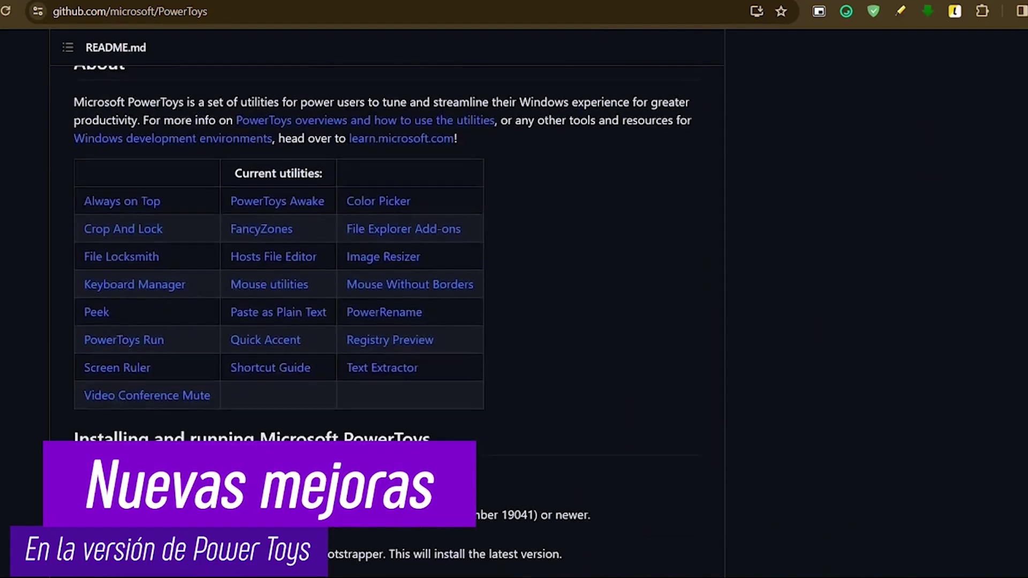
scroll(386, 321, down, 10)
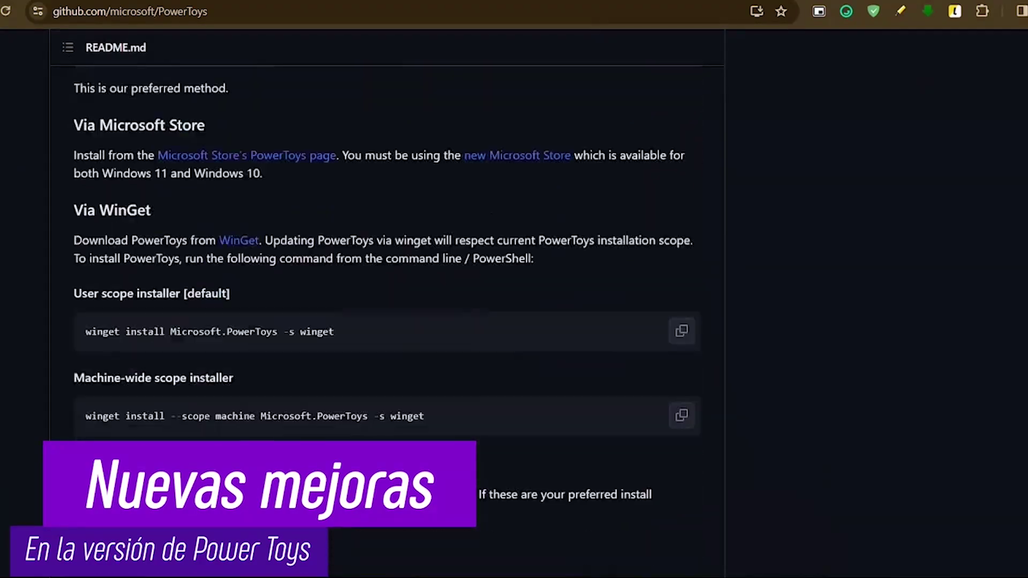
scroll(385, 321, down, 15)
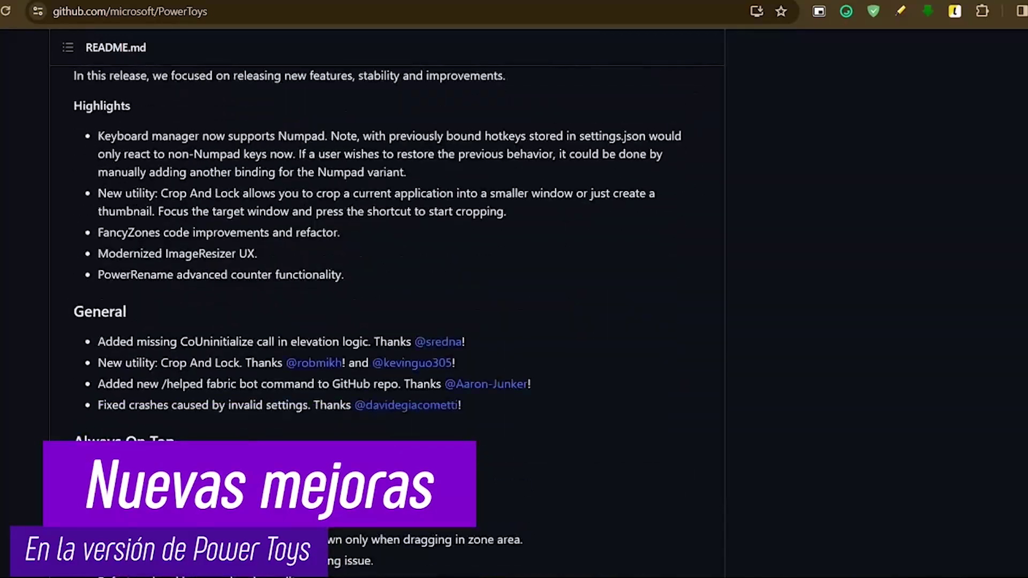
scroll(385, 321, down, 15)
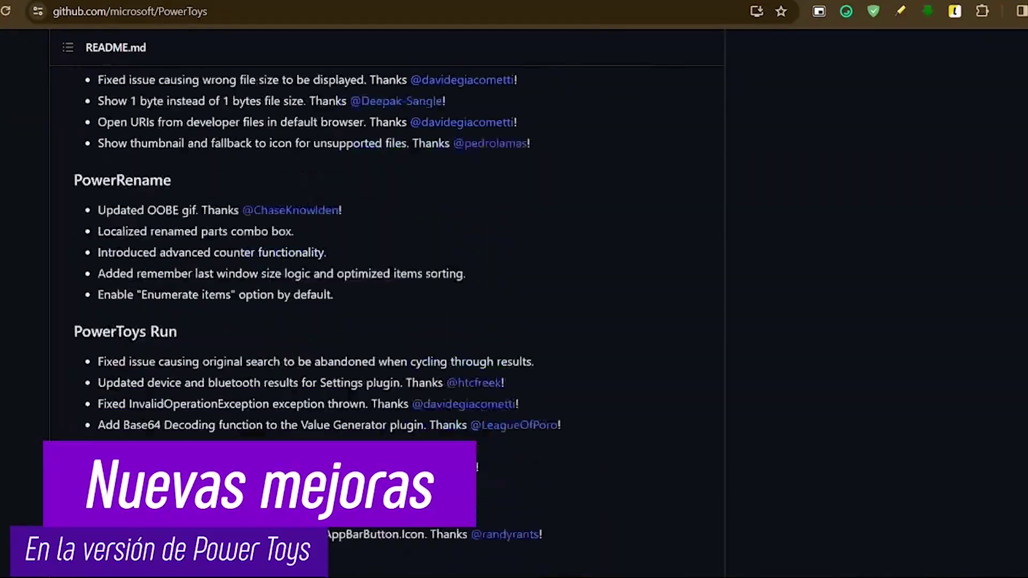
scroll(385, 321, down, 10)
scroll(386, 321, up, 20)
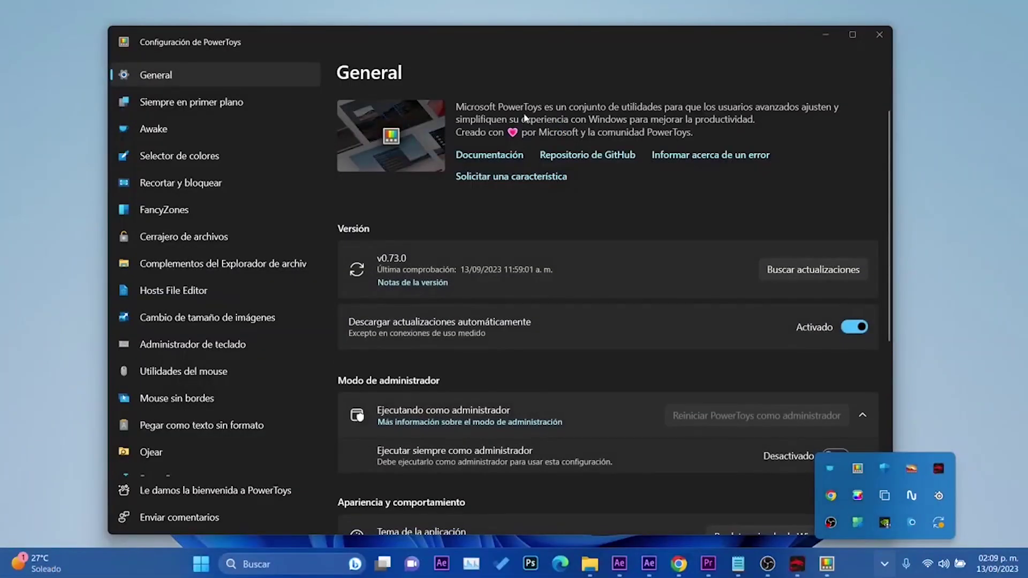
- Look over the General settings and utility list in PowerToys, and open the Recortar y bloquear settings
click(507, 47)
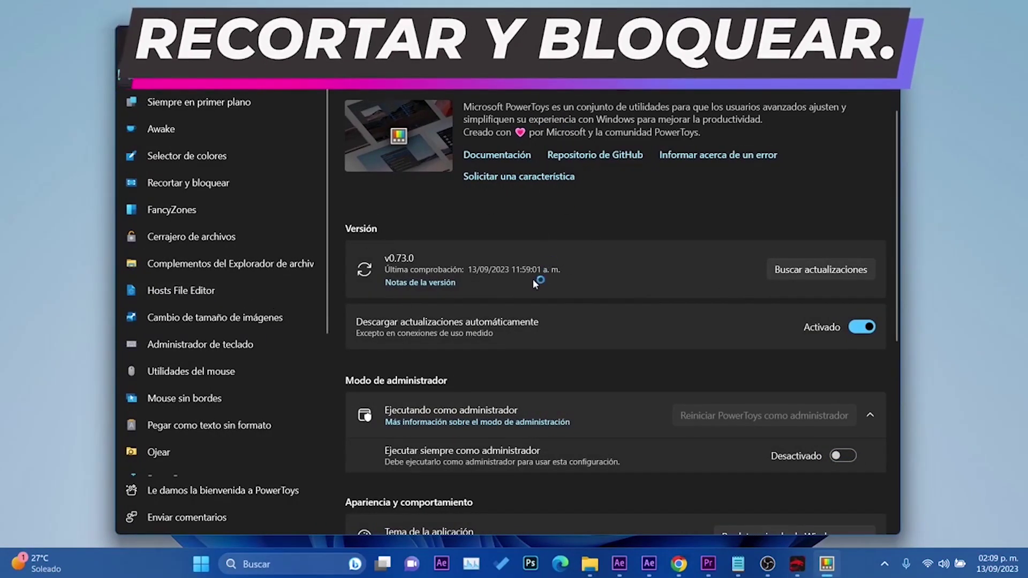
scroll(525, 282, down, 6)
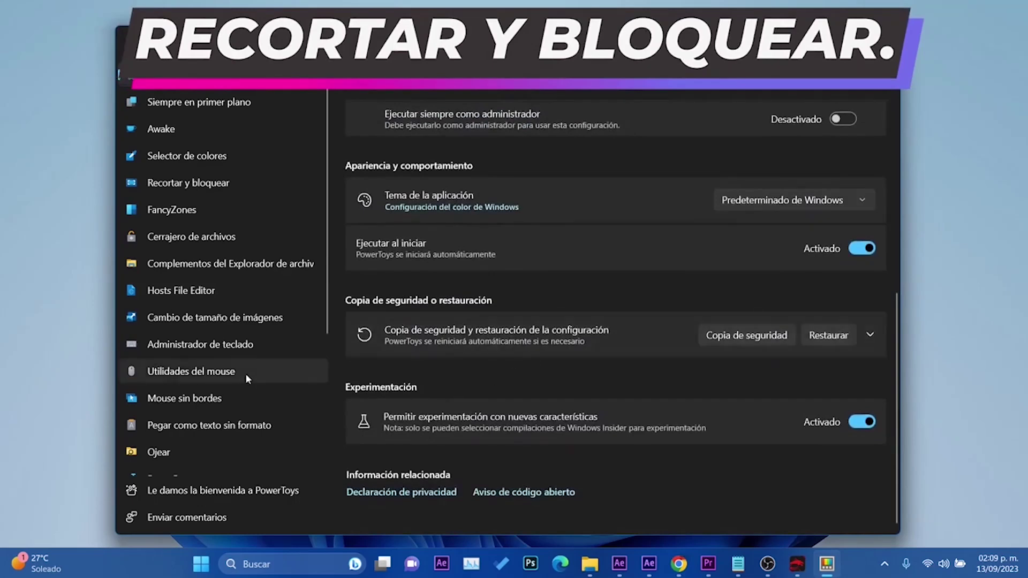
scroll(245, 373, down, 4)
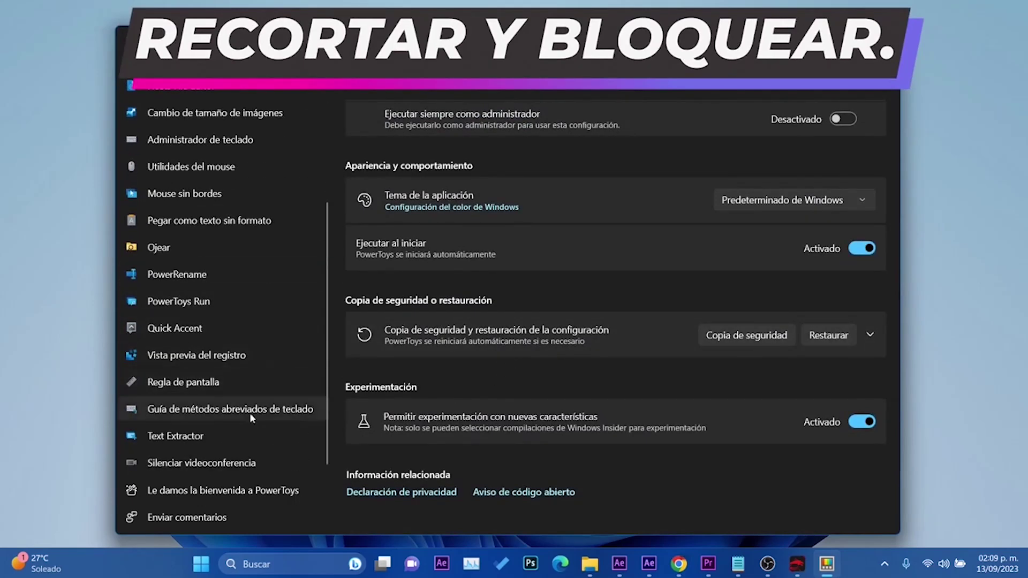
scroll(249, 443, up, 4)
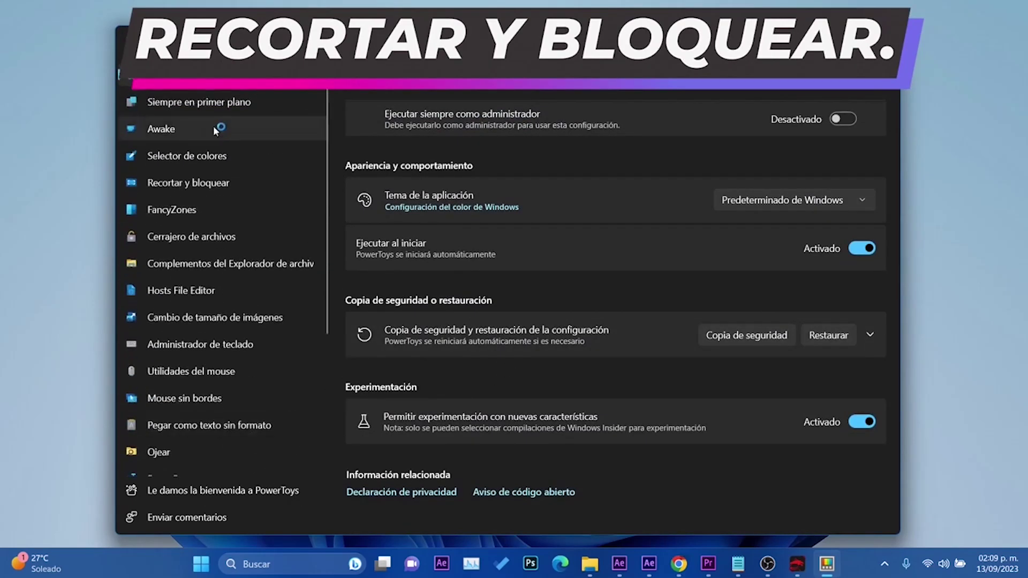
click(206, 184)
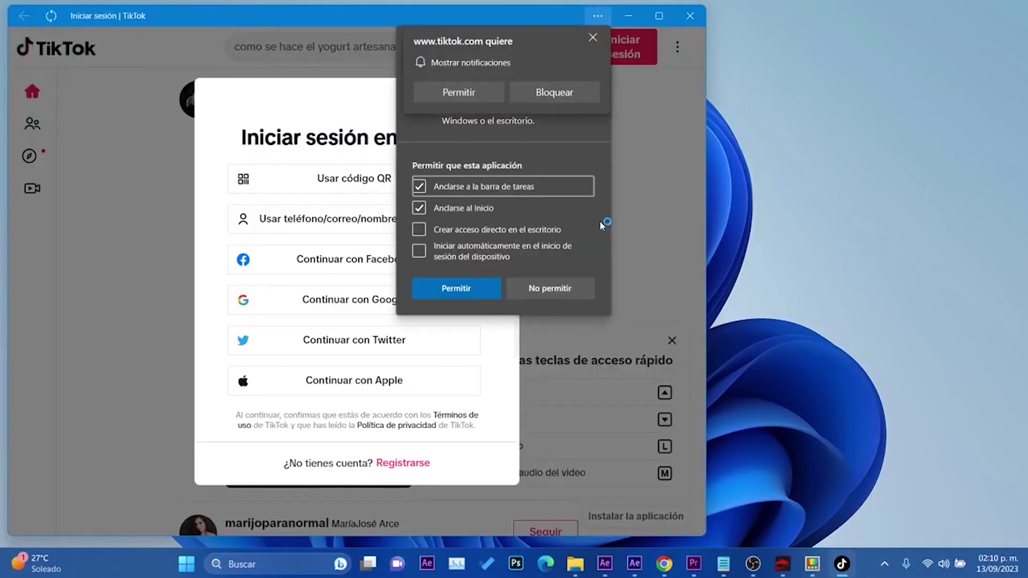
- Try cropping the area around TikTok's "Aplicación instalada" dialog into a separate window, and close the cropped copy
key(super+ctrl+shift+t)
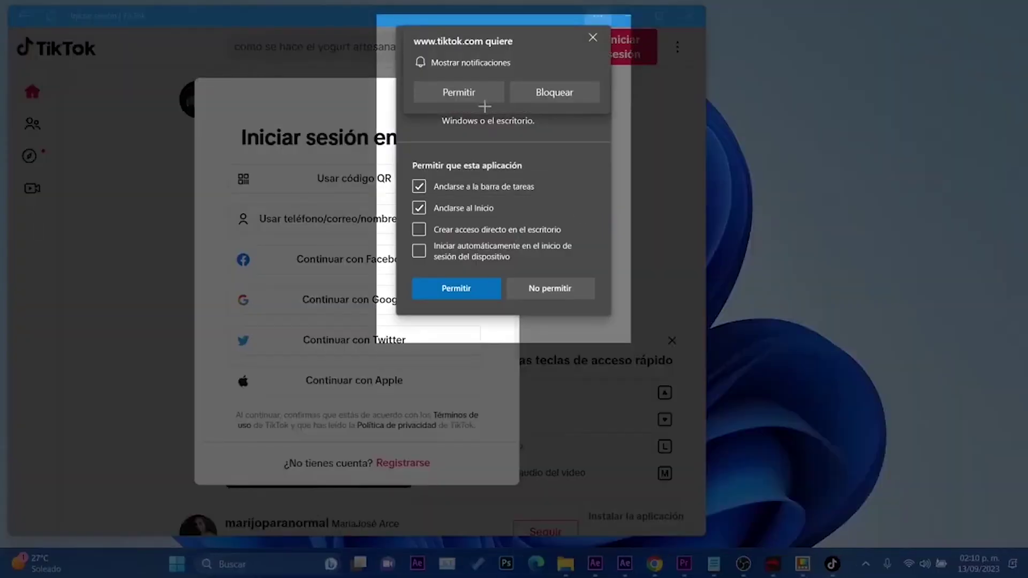
drag(377, 14, 631, 346)
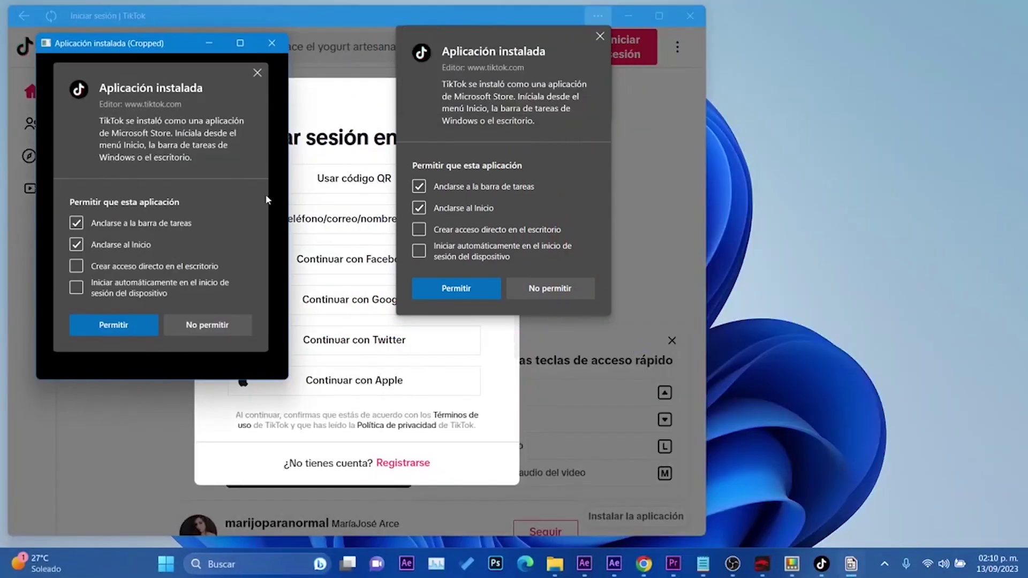
click(272, 43)
- Dismiss the app-installed dialog, the notification request and the sign-in prompt in TikTok
click(600, 36)
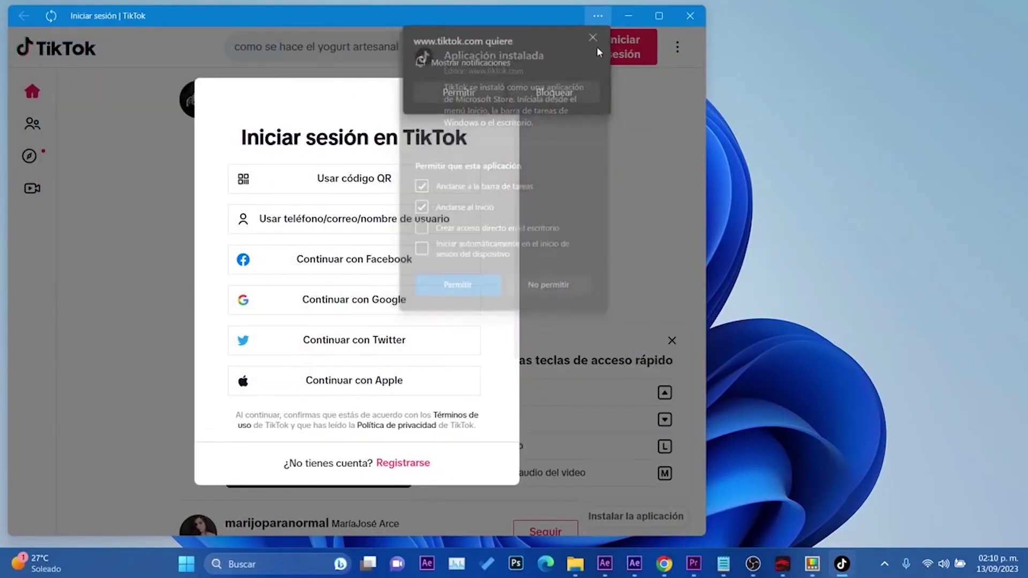
click(598, 40)
click(496, 101)
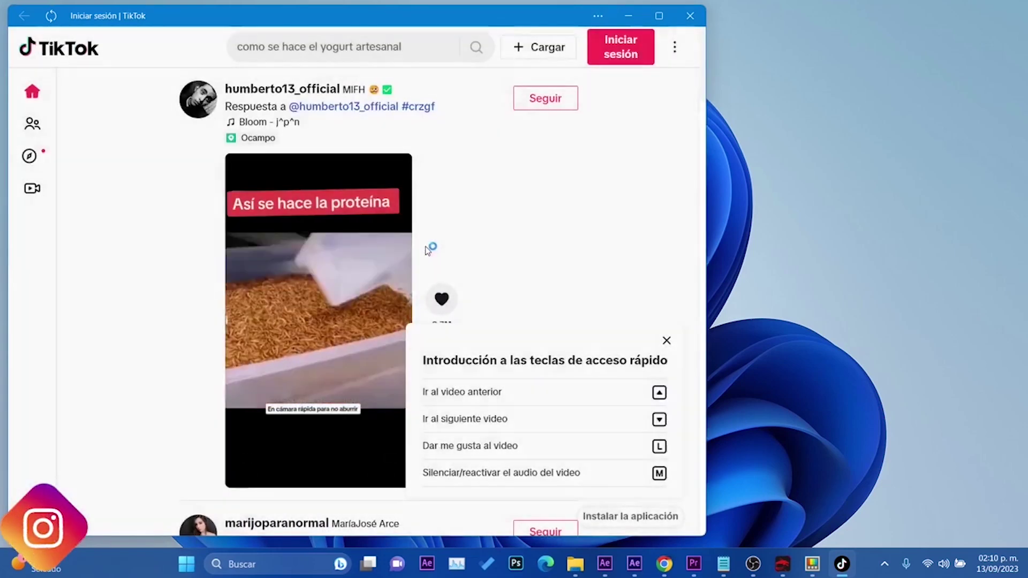
- Open and pause a TikTok video, and crop the video player area into its own window
click(366, 233)
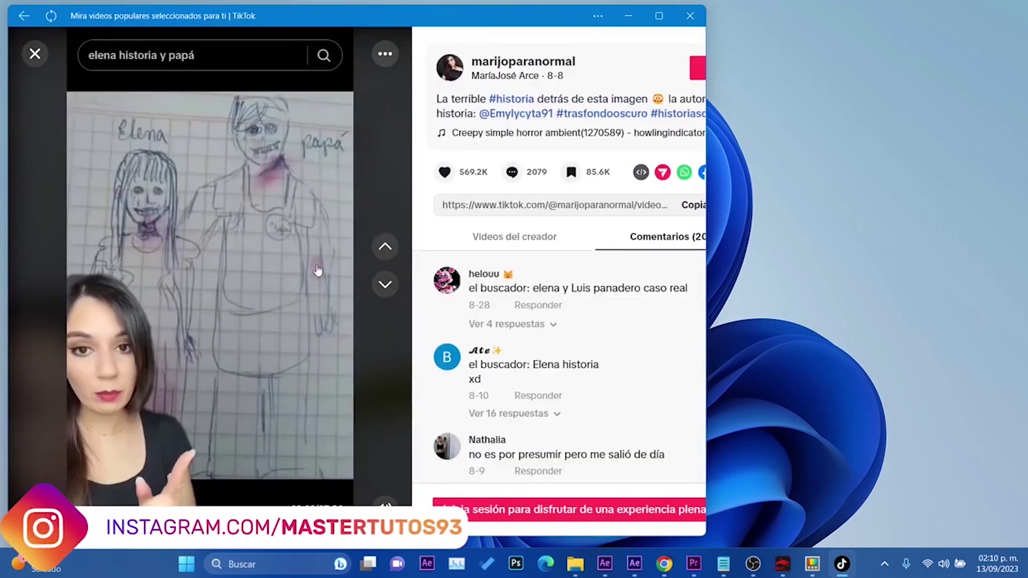
click(263, 264)
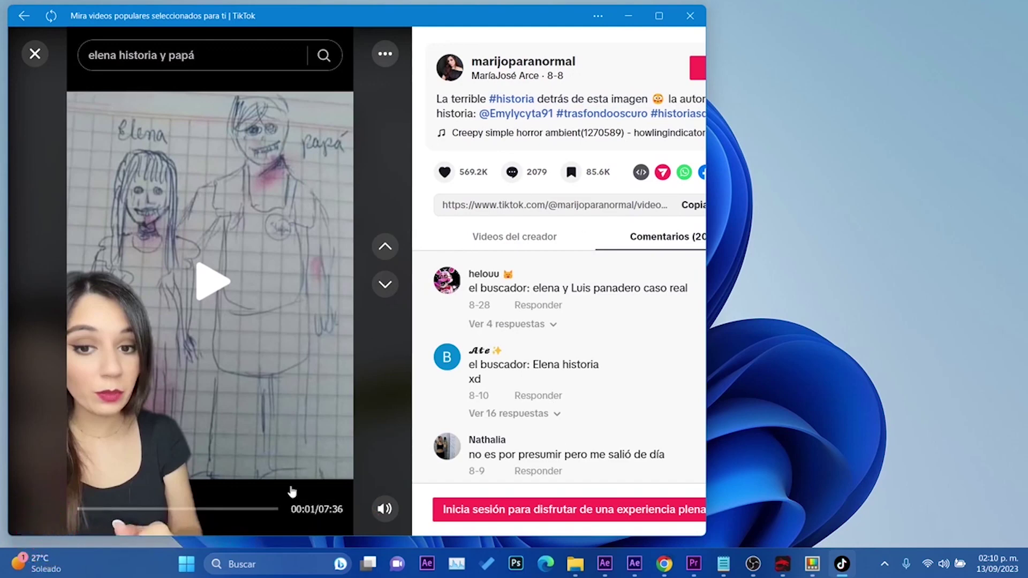
key(super+shift+s)
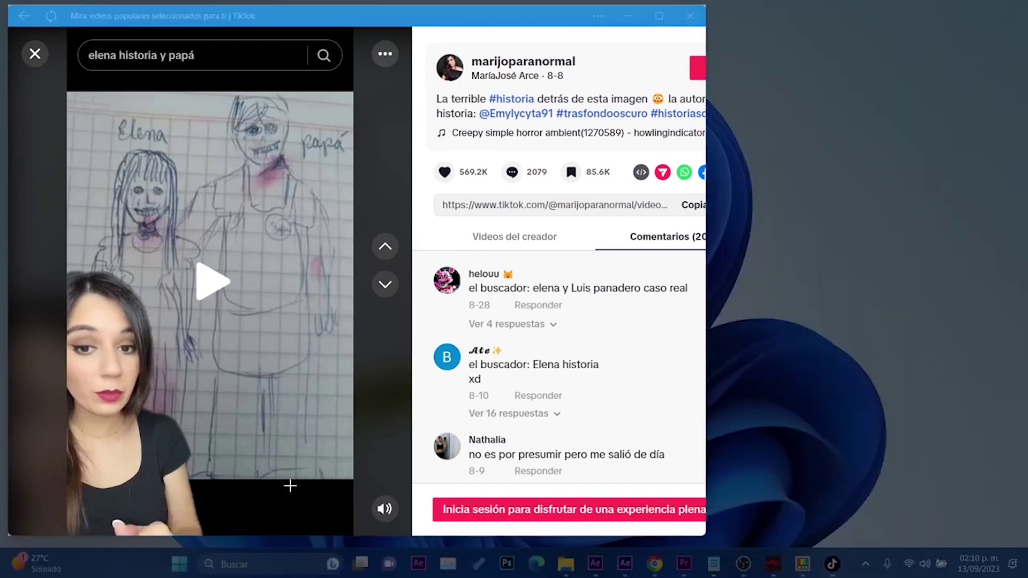
drag(10, 4, 411, 533)
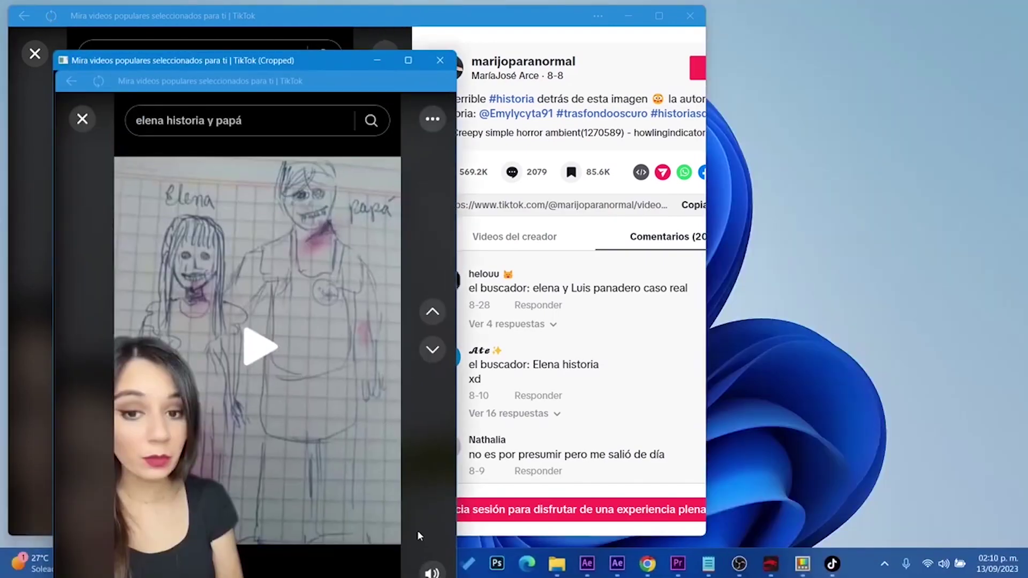
- Move the cropped TikTok window around the desktop with the original window minimized, and close the cropped window
drag(288, 63, 830, 24)
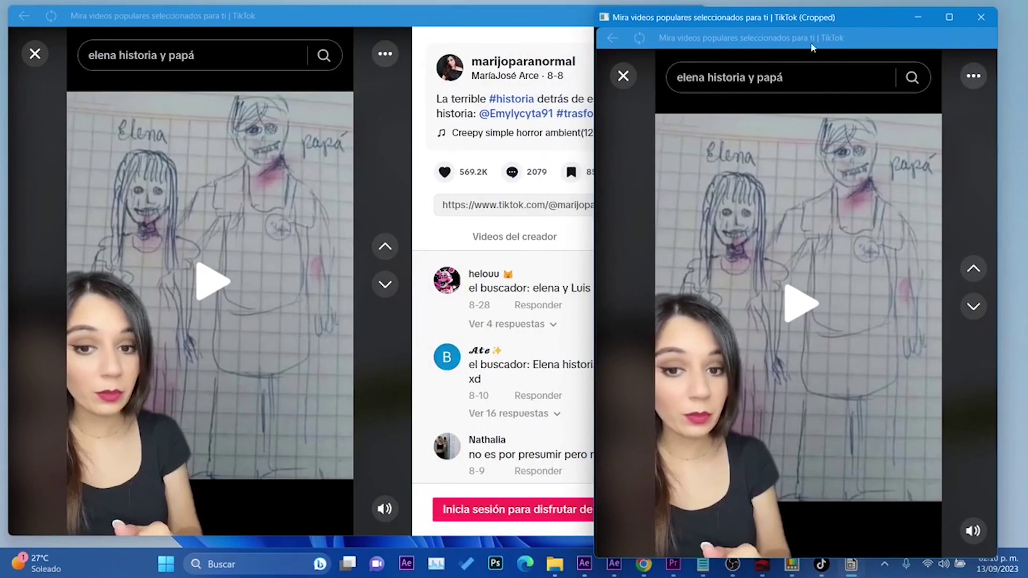
drag(479, 23, 465, 101)
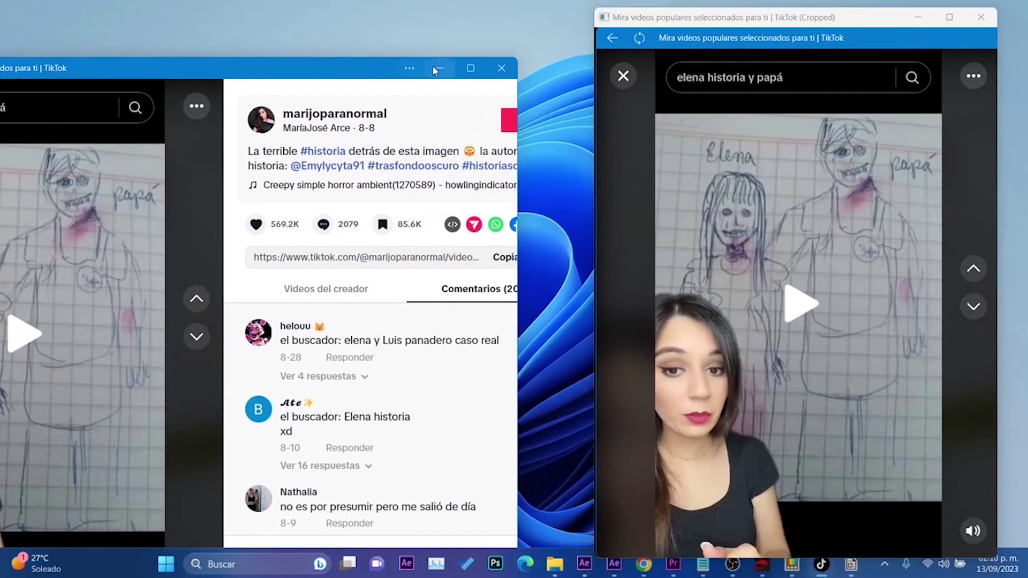
key(super+Down)
drag(682, 21, 182, 33)
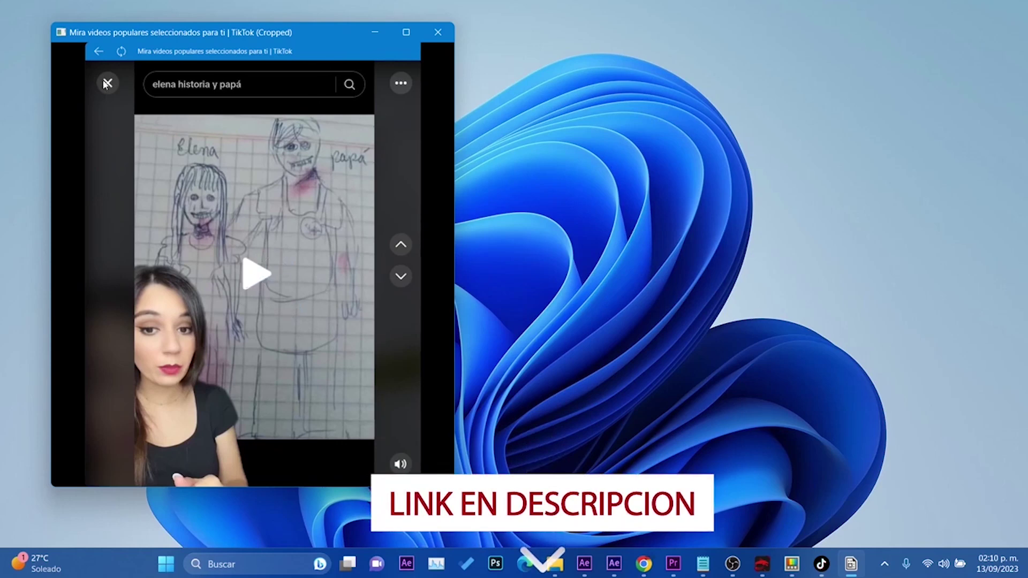
click(438, 32)
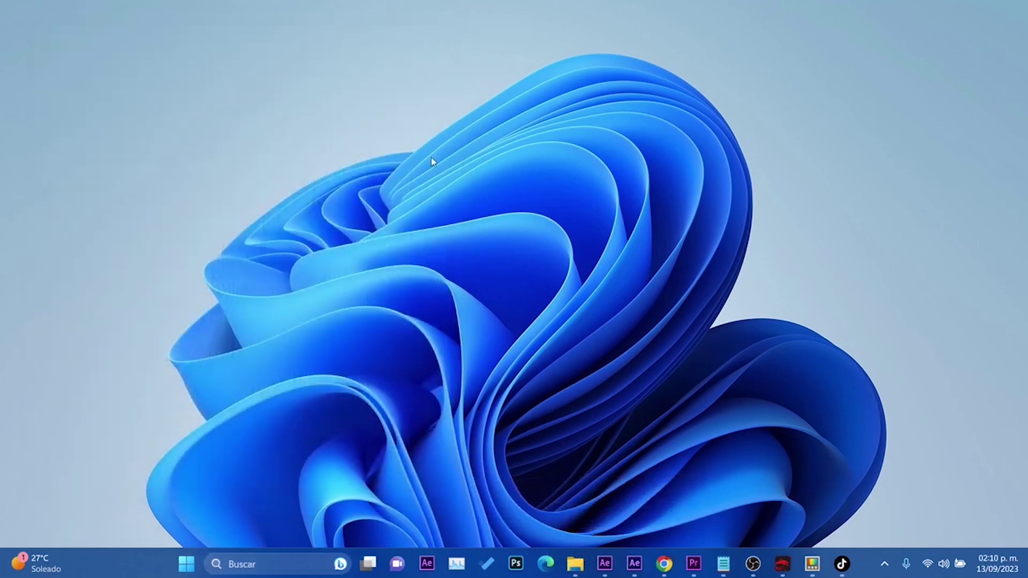
- Open the Reloj app, crop its sidebar and the 3 min and 10 min timers into a separate window, and reposition the cropped window
click(186, 563)
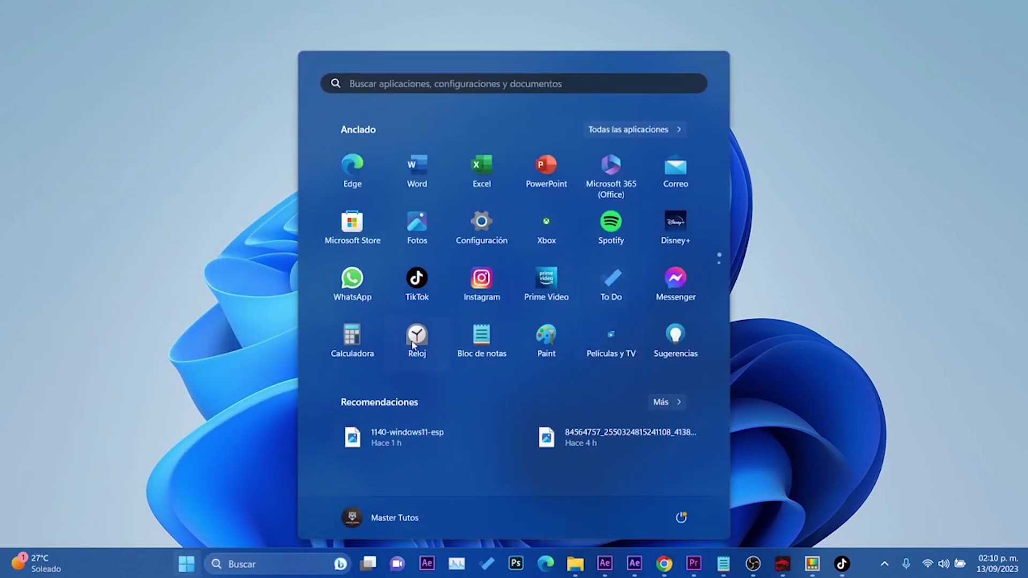
click(417, 335)
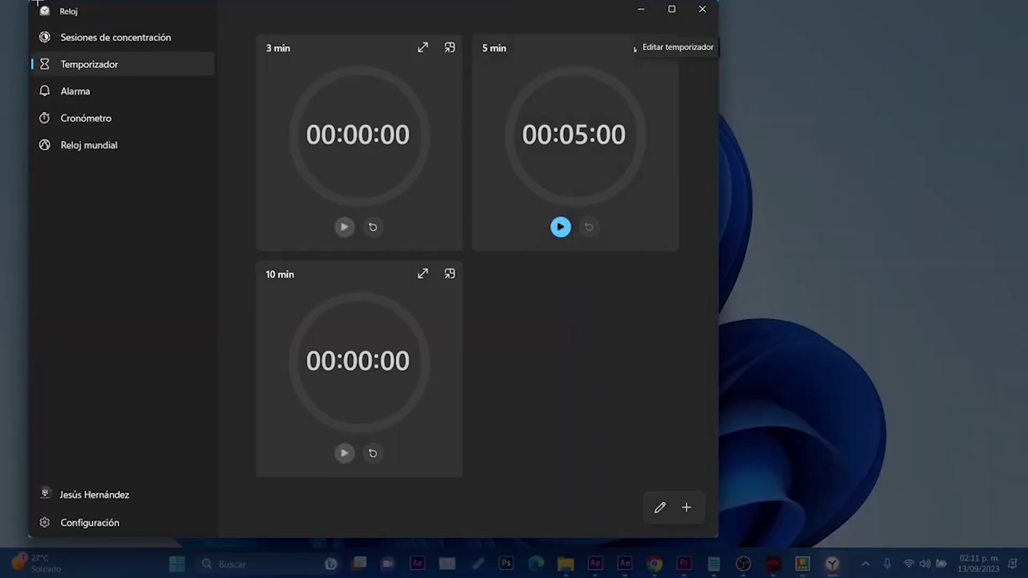
drag(37, 2, 261, 333)
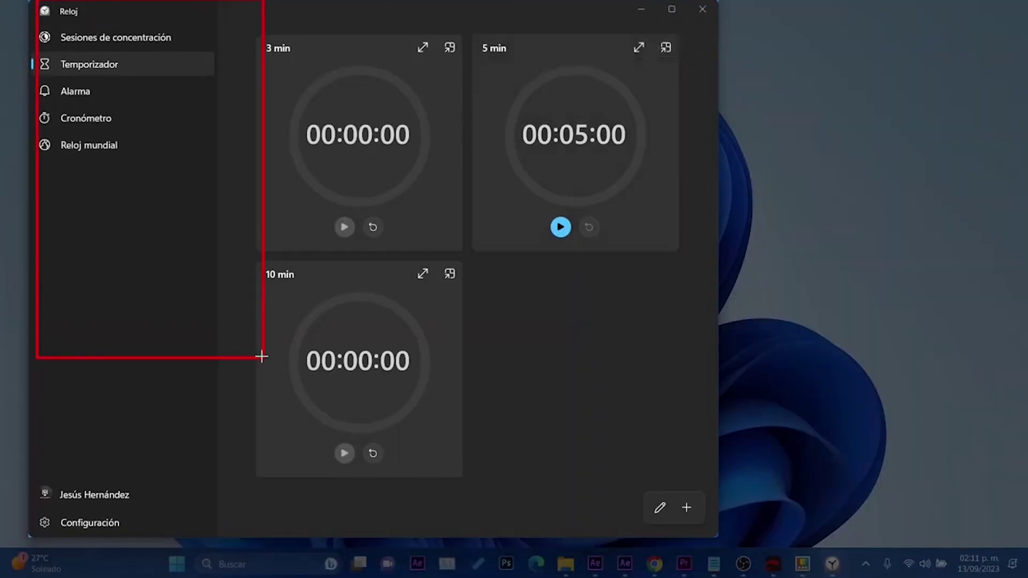
drag(466, 548, 466, 546)
drag(403, 124, 893, 27)
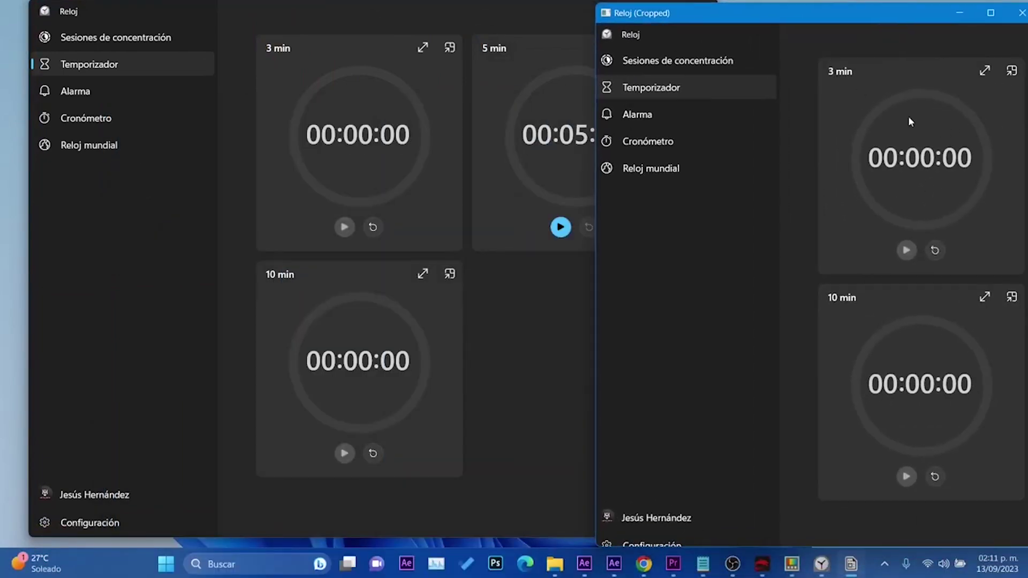
drag(800, 16, 509, 37)
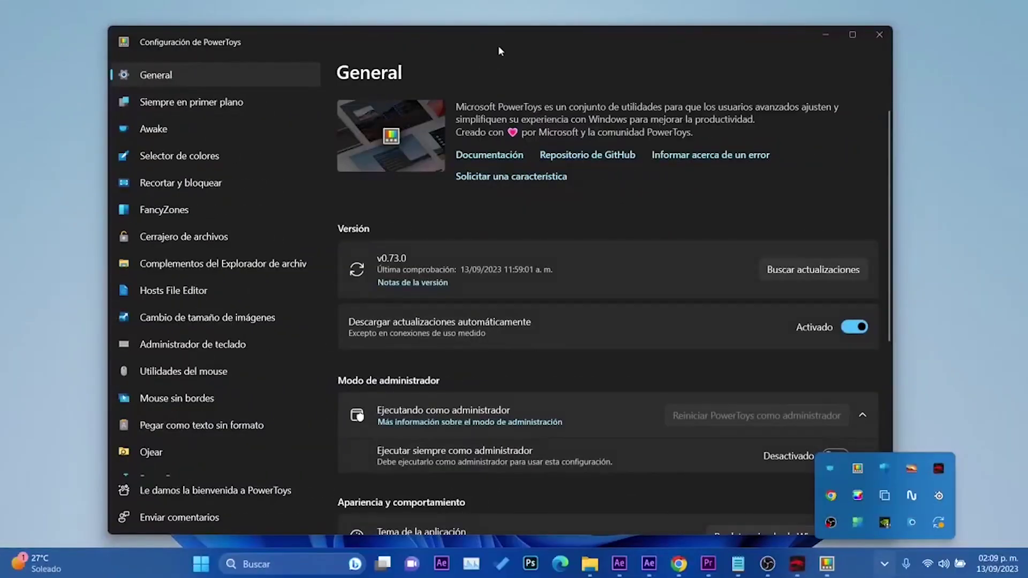
mouse_move(642, 36)
mouse_down()
mouse_move(658, 34)
mouse_move(650, 37)
mouse_up()
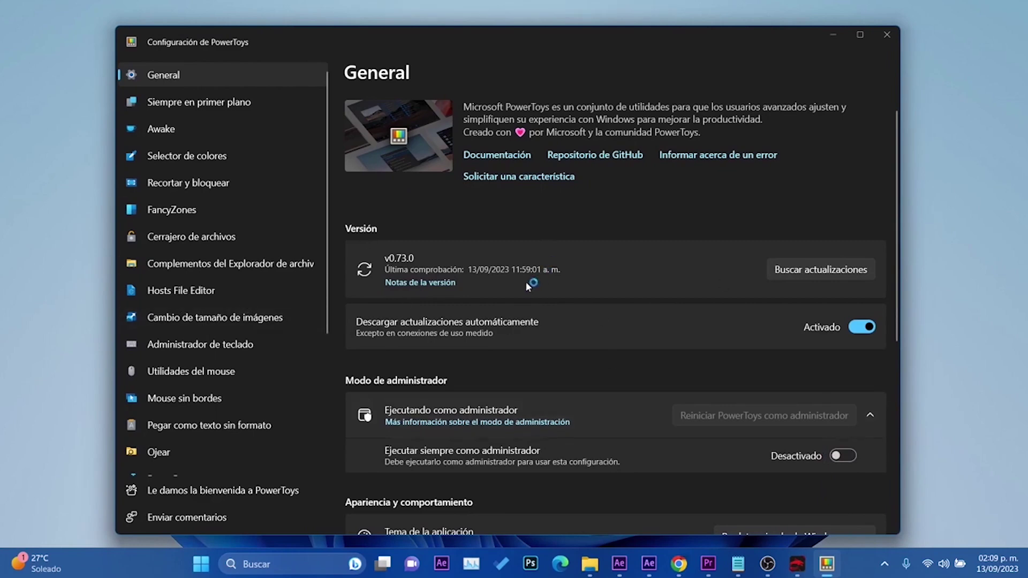
scroll(527, 286, down, 6)
scroll(251, 329, down, 4)
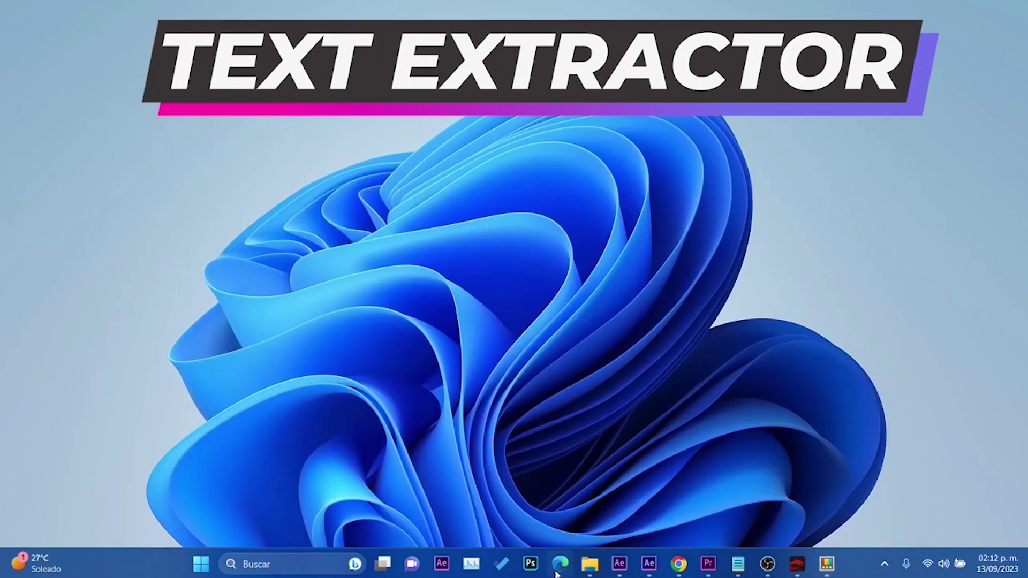
- Switch to Edge and capture the text of the "Historias principales" news card with Text Extractor
click(559, 564)
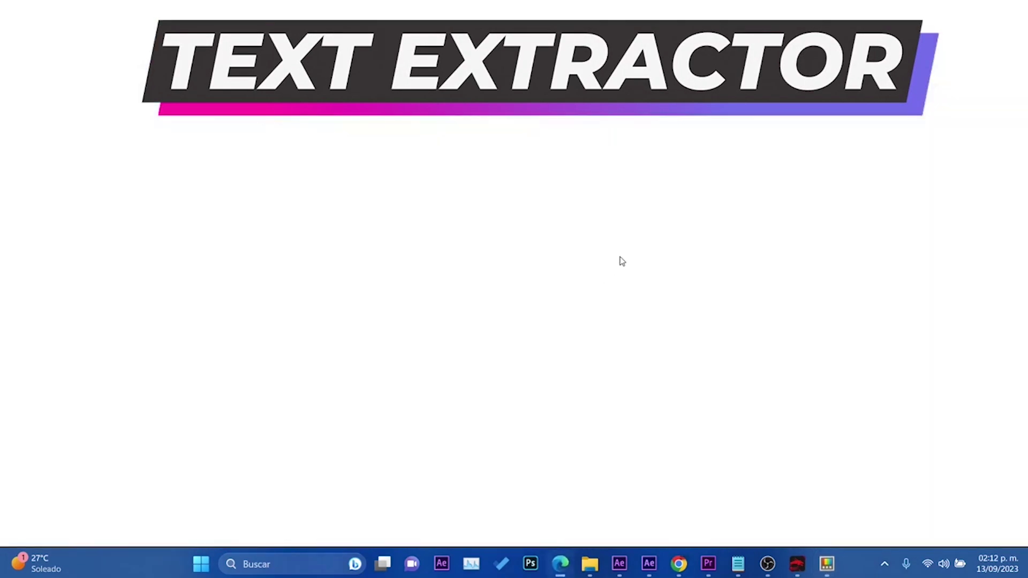
scroll(431, 307, down, 5)
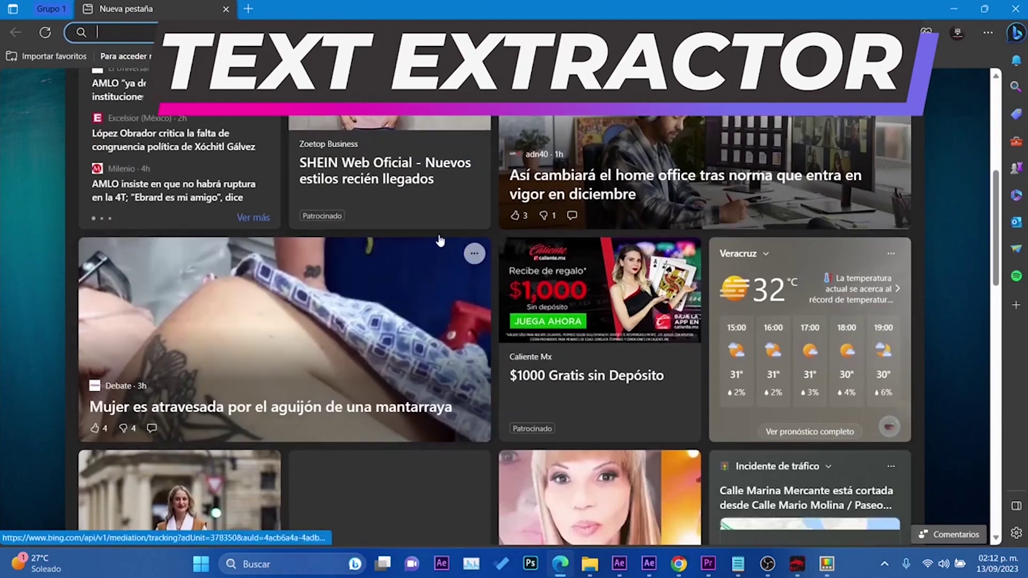
scroll(431, 306, up, 3)
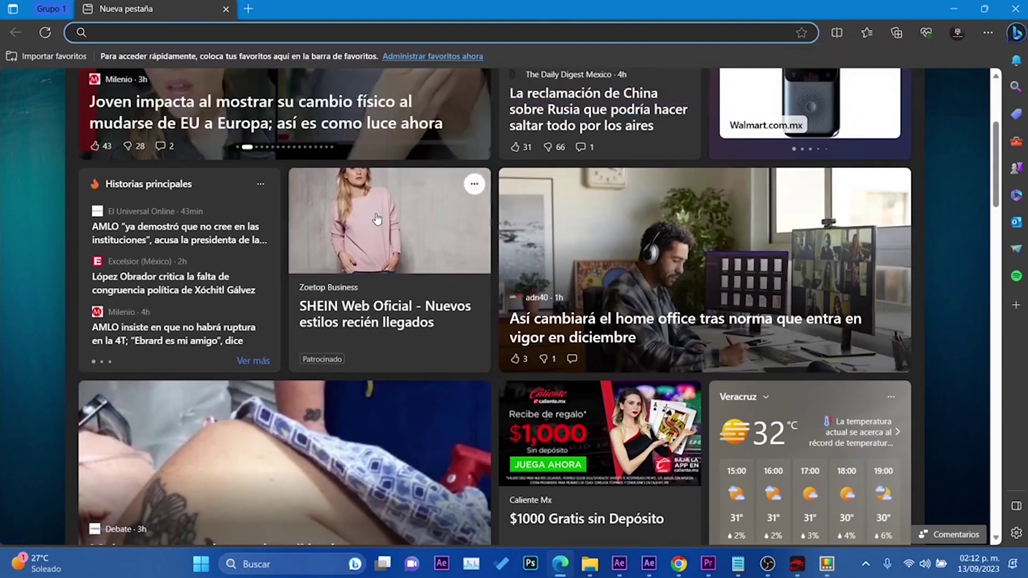
key(super+shift+s)
drag(75, 174, 289, 381)
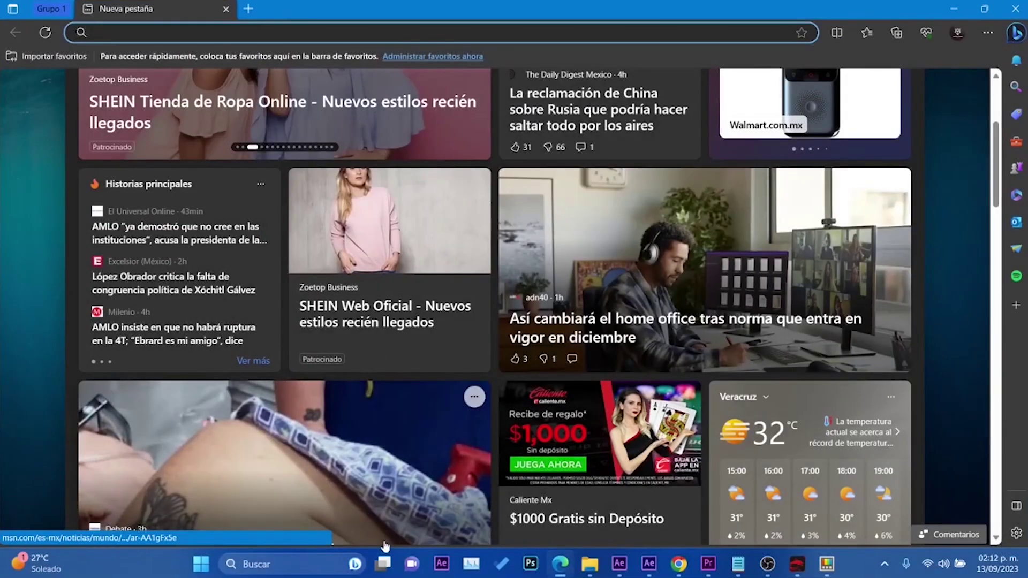
- Open Notepad, paste the captured "Historias principales" text and select all of it, then minimize Notepad
key(super+r)
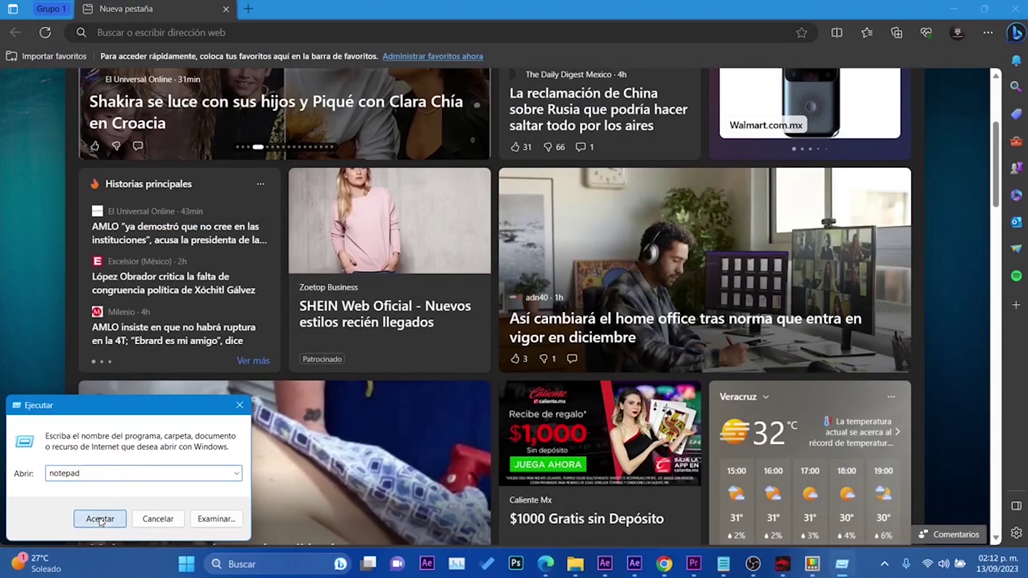
click(100, 519)
text(Historias principales El Universal Online • 43min AMLO "ya demostró que no cree en las instituciones", acusa la presidenta de la... Excelsior (México) 2h López Obrador critica la falta de congruencia política de Xóchitl Gálvez Milenio 4h AMLO insiste en que no habrá ruptura en la 4T; "Ebrard es mi amigo", dice Ver más)
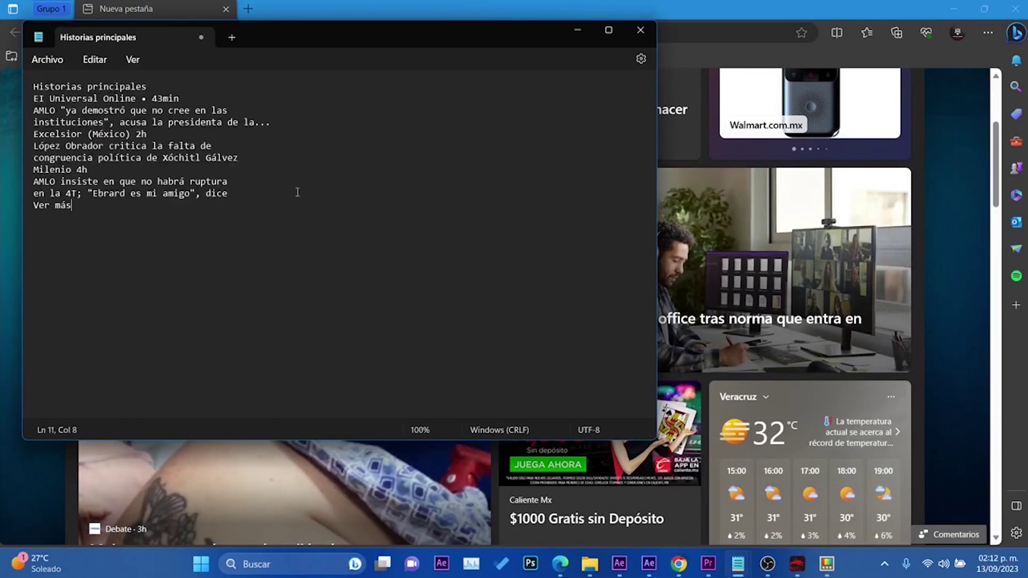
drag(174, 246, 32, 86)
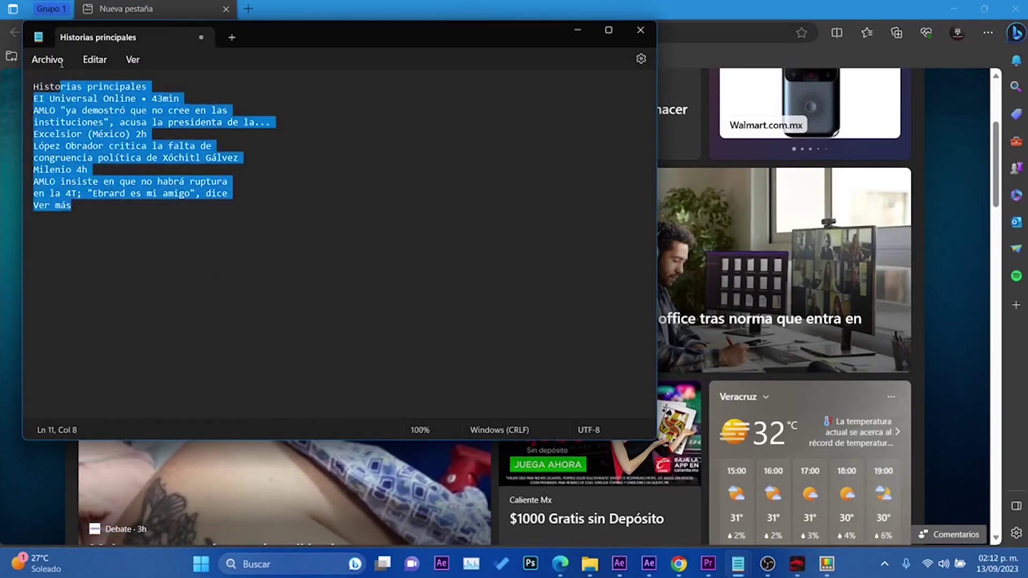
click(262, 215)
key(ctrl+a)
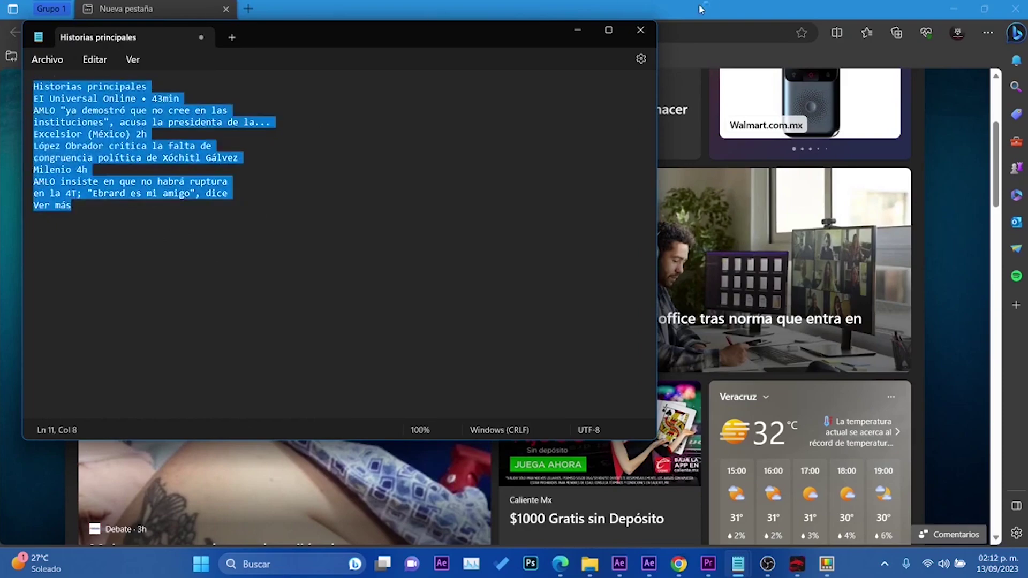
click(580, 31)
- Capture the text of two full rows of news cards above "Vídeos recomendados" in Edge with Text Extractor
scroll(828, 297, down, 15)
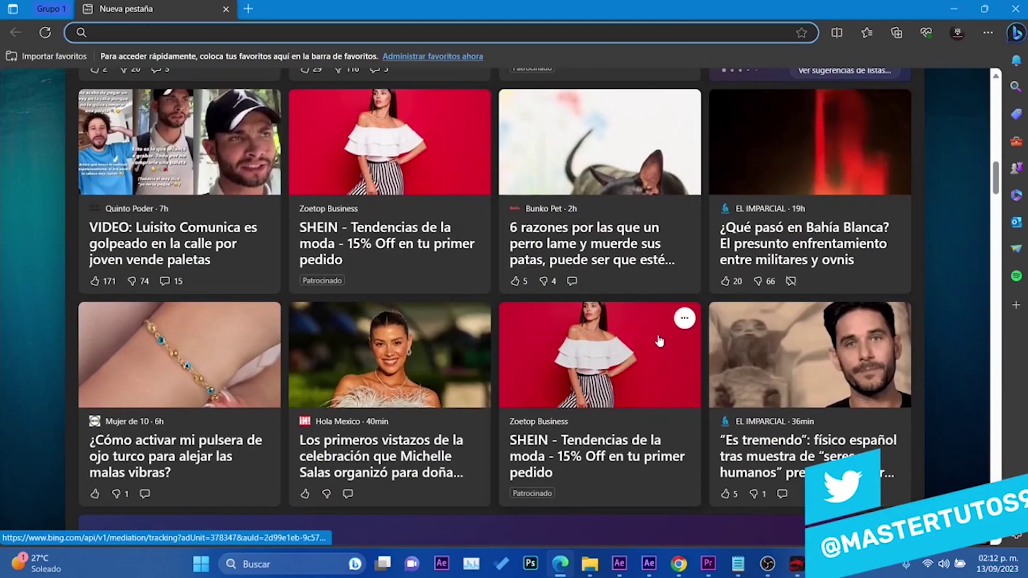
key(super+shift+s)
drag(68, 89, 929, 529)
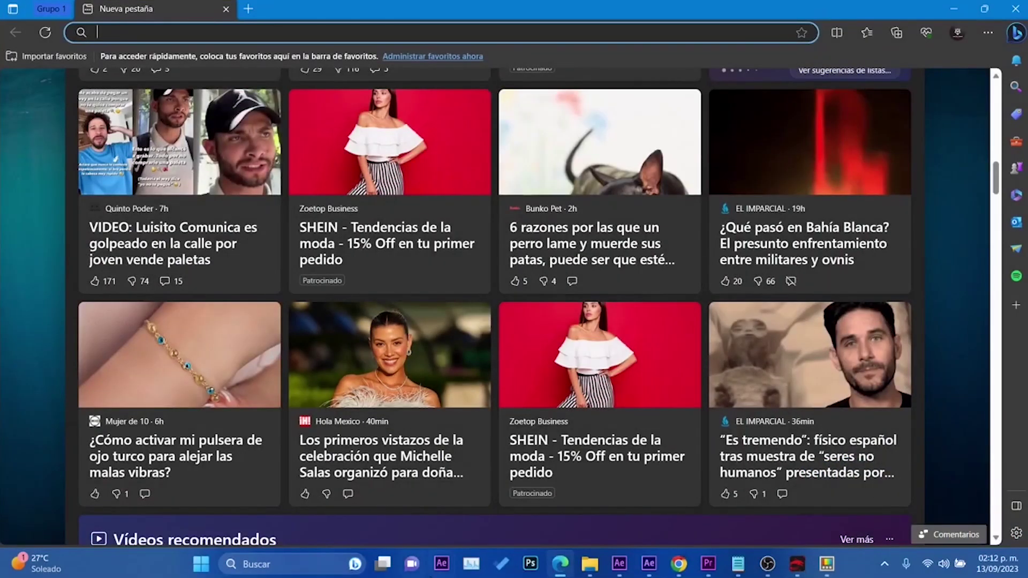
- Paste the text captured from the news cards into a new Notepad window, and minimize Notepad and Edge
click(739, 566)
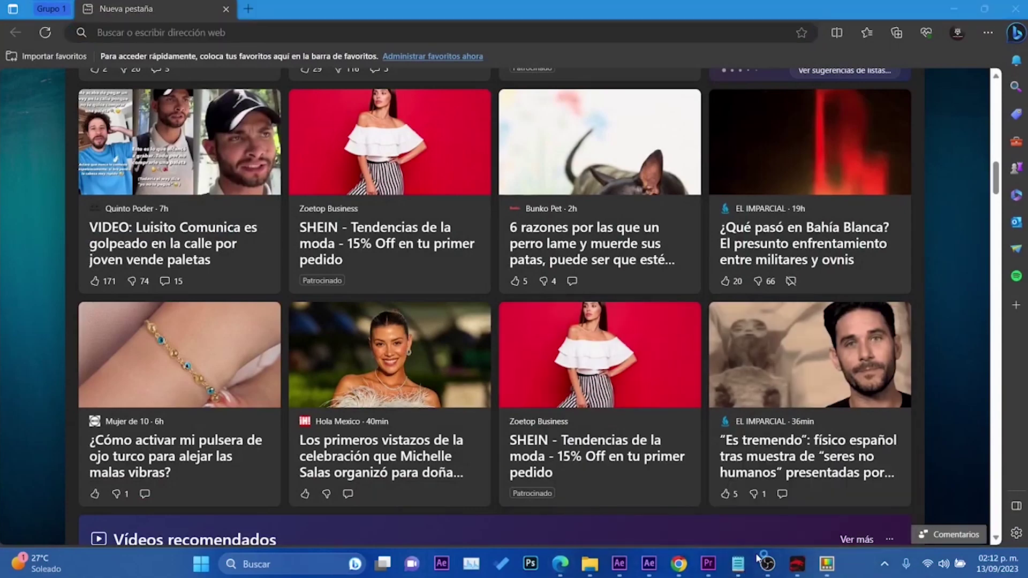
click(835, 496)
key(ctrl+shift+n)
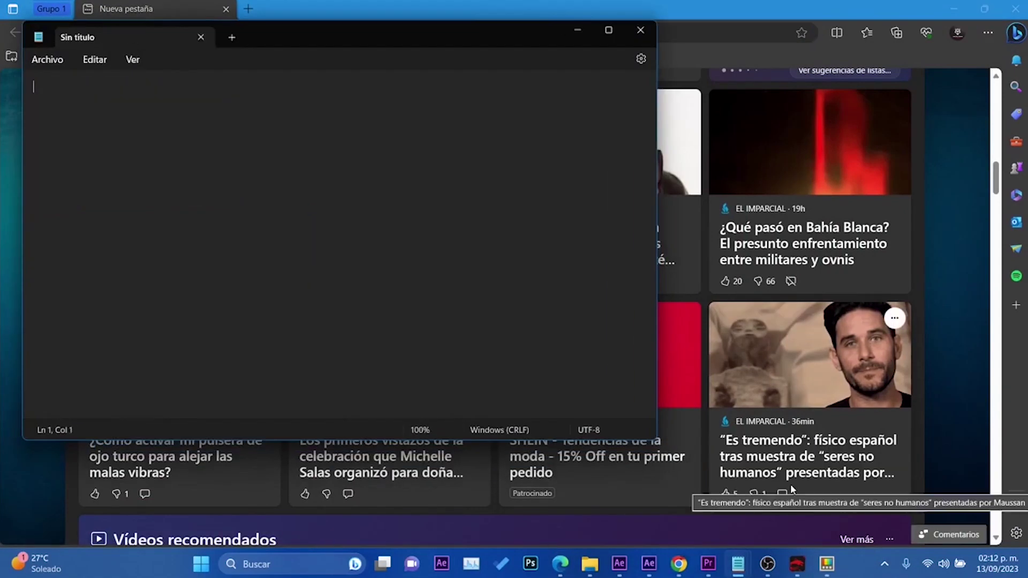
key(ctrl+v)
scroll(248, 367, up, 4)
scroll(321, 241, down, 4)
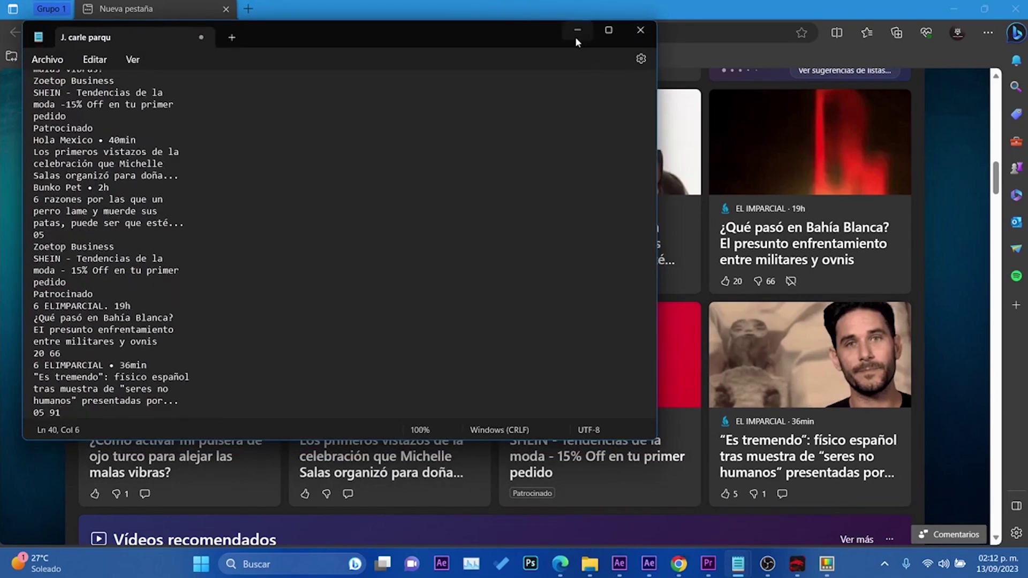
click(577, 31)
click(958, 11)
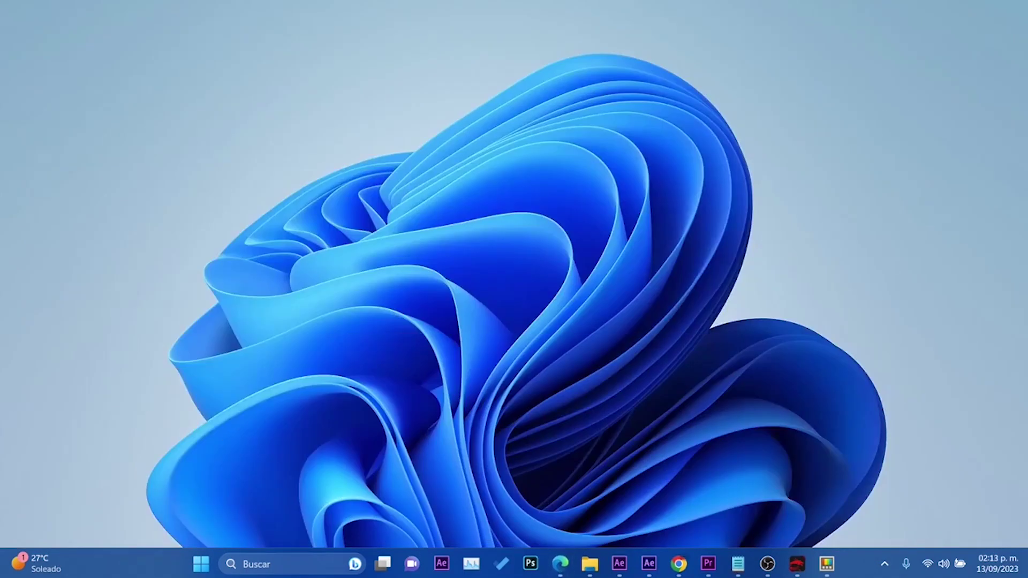
- Launch AnyUnlock from the recent searches and switch to the Notepad window titled "x"
click(201, 564)
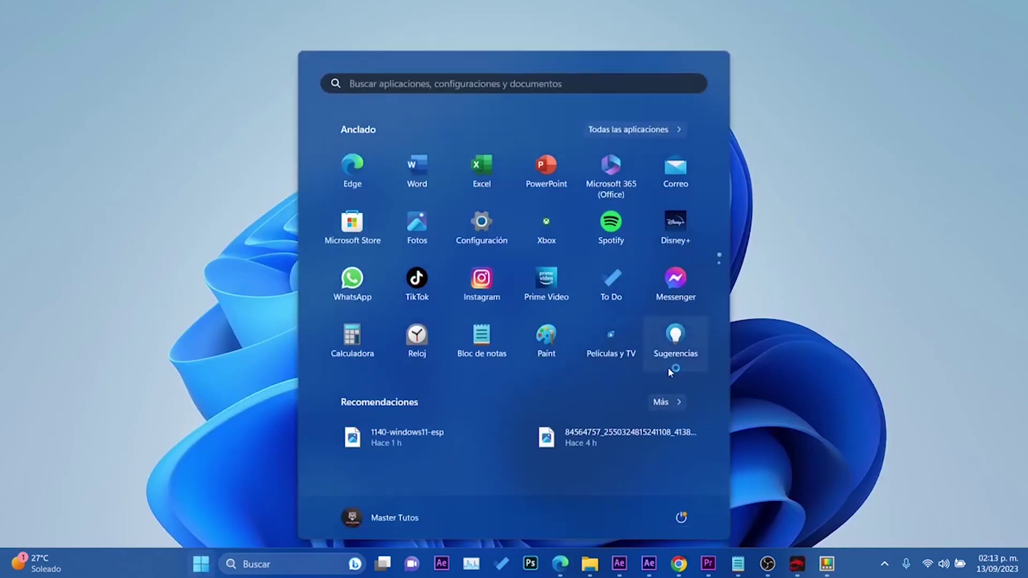
click(678, 402)
scroll(439, 329, down, 8)
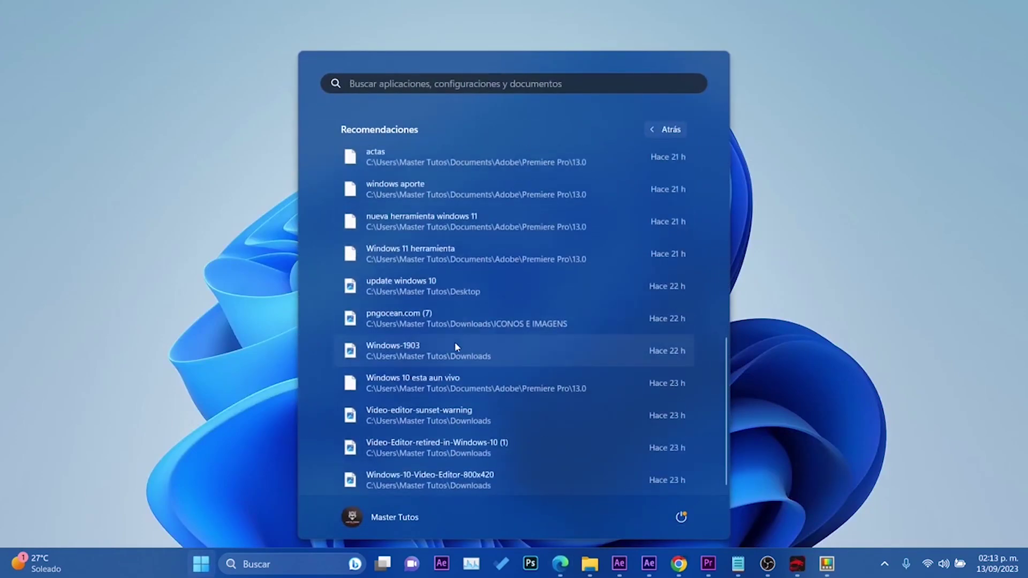
click(351, 84)
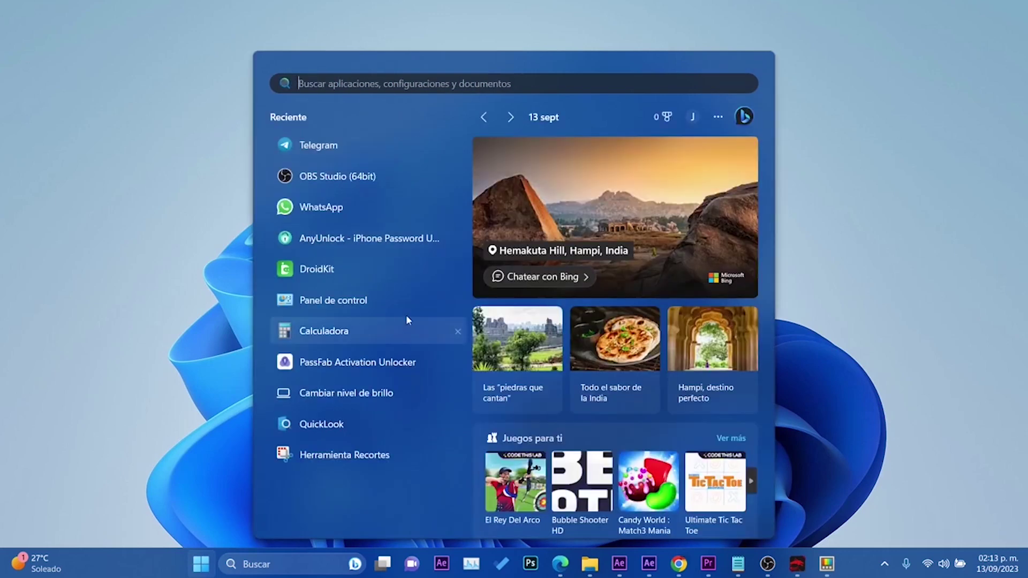
click(354, 235)
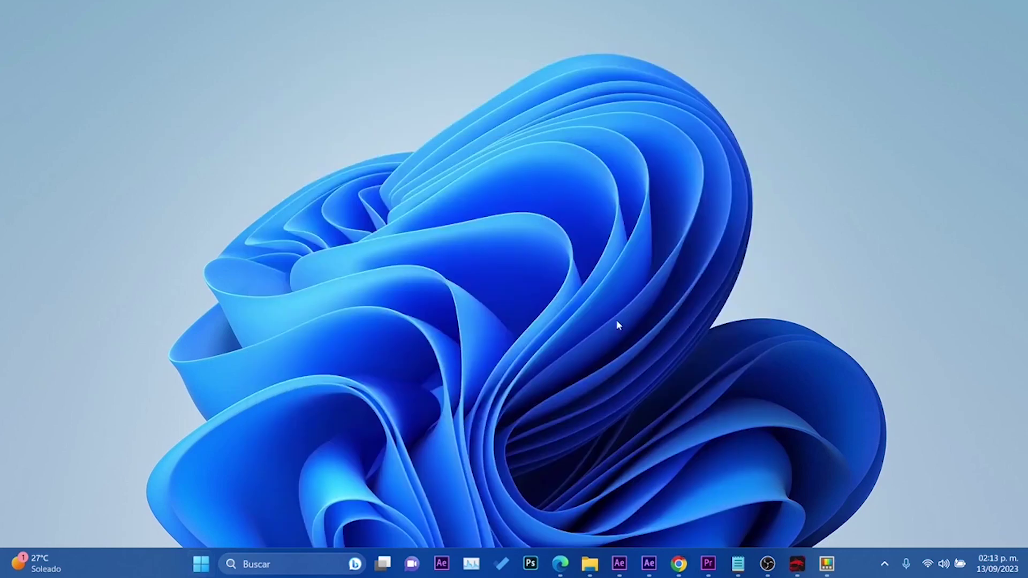
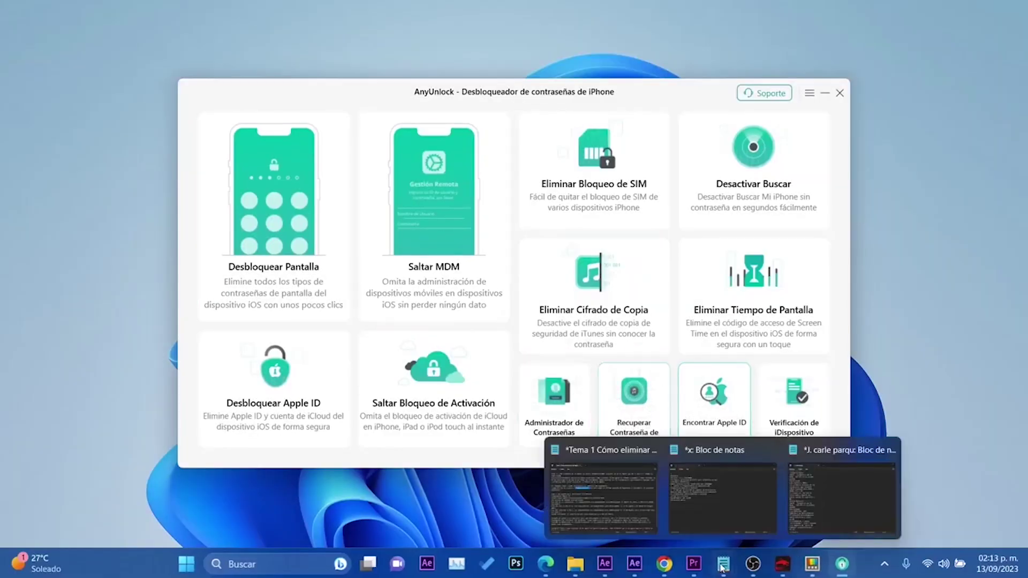
mouse_move(739, 567)
click(738, 498)
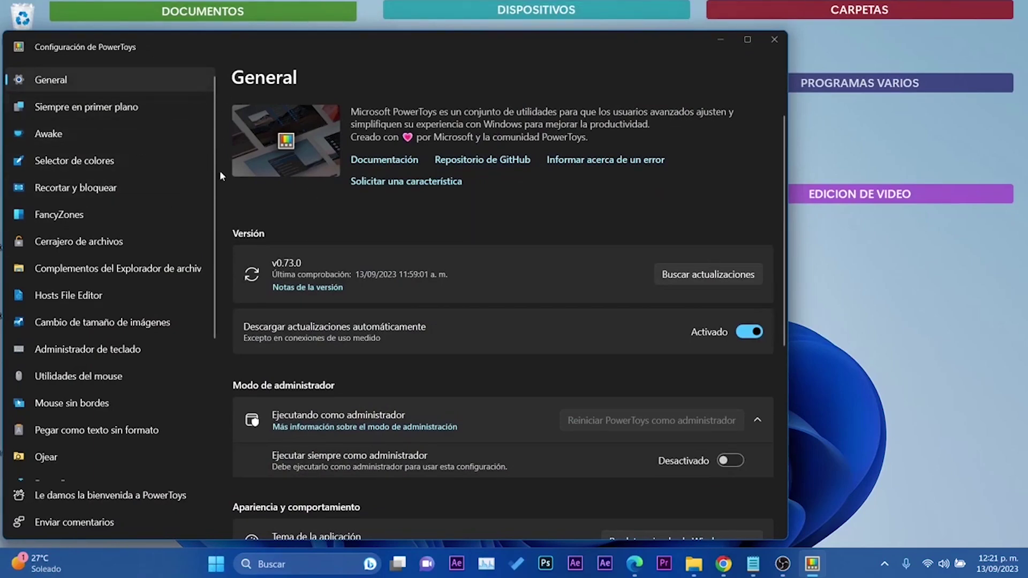
- Examine the version, administrator mode and appearance settings on the General page of PowerToys settings
scroll(505, 274, down, 5)
scroll(397, 360, up, 4)
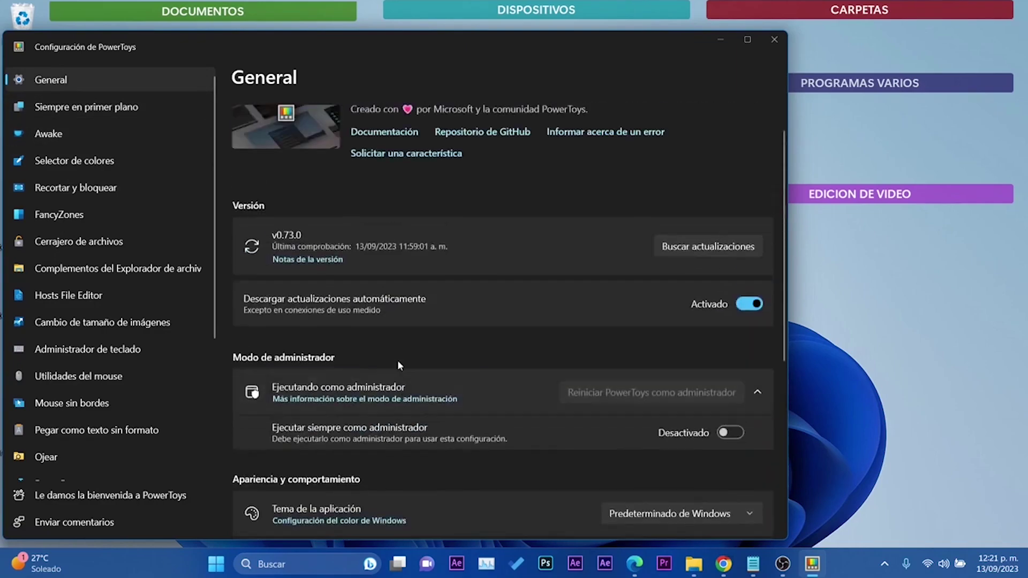
scroll(522, 322, down, 4)
scroll(508, 334, down, 2)
scroll(499, 349, up, 5)
scroll(621, 382, down, 5)
scroll(560, 322, up, 3)
- Review the "Siempre en primer plano" settings and the mode options available for Awake
click(154, 112)
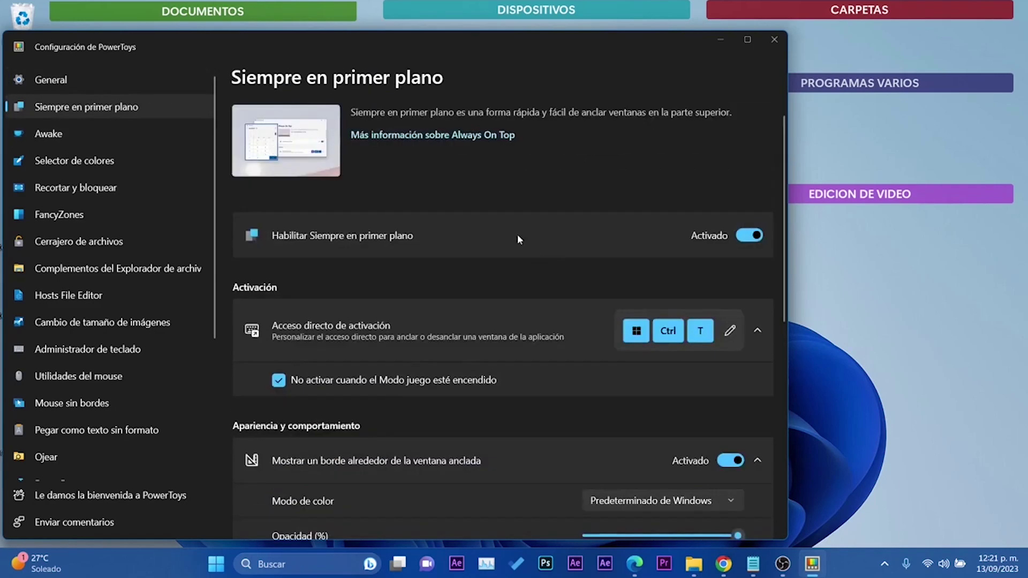
scroll(529, 268, down, 5)
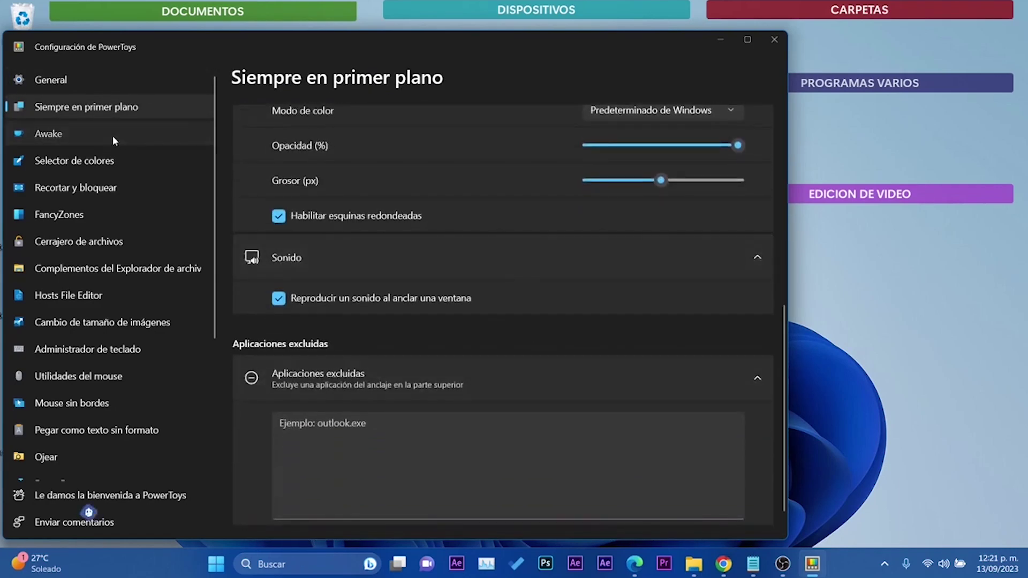
click(112, 137)
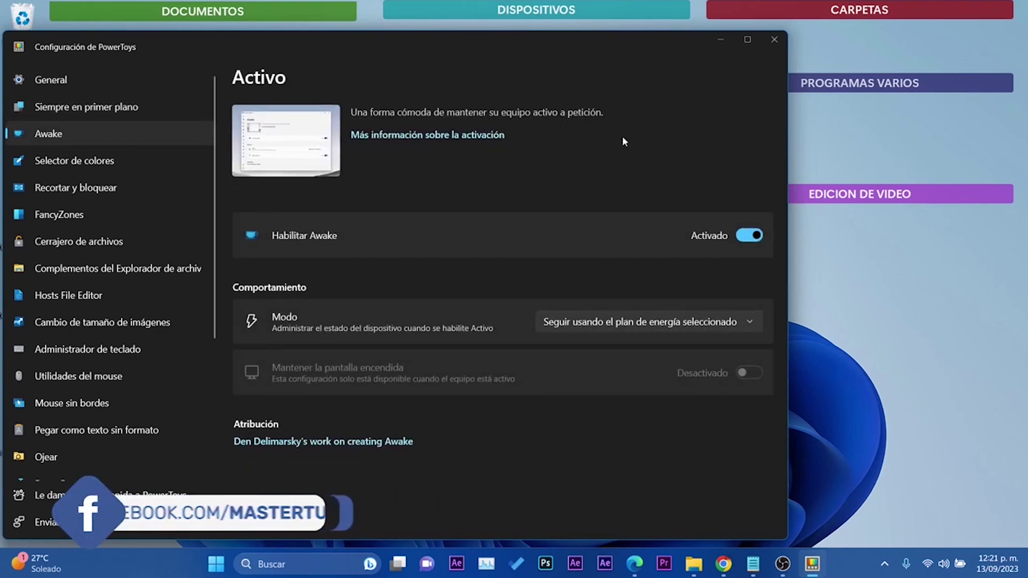
click(642, 321)
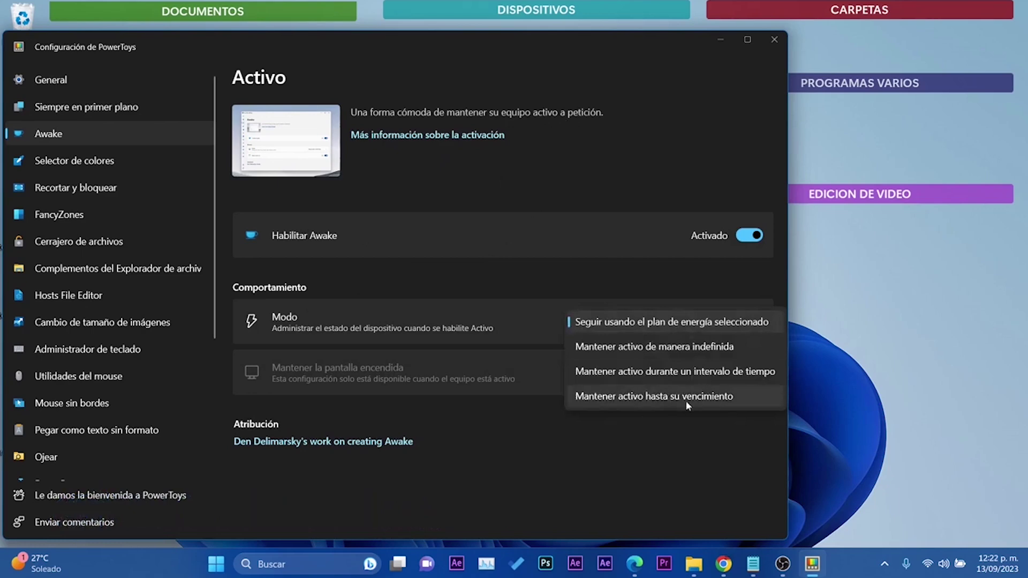
click(78, 163)
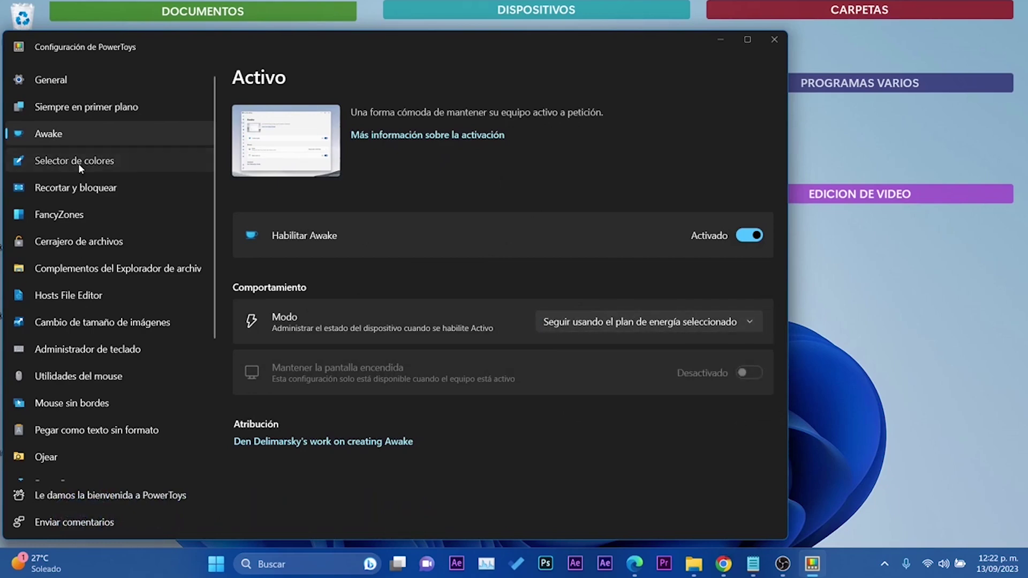
- Review the "Selector de colores", "Recortar y bloquear" and FancyZones settings pages
click(78, 163)
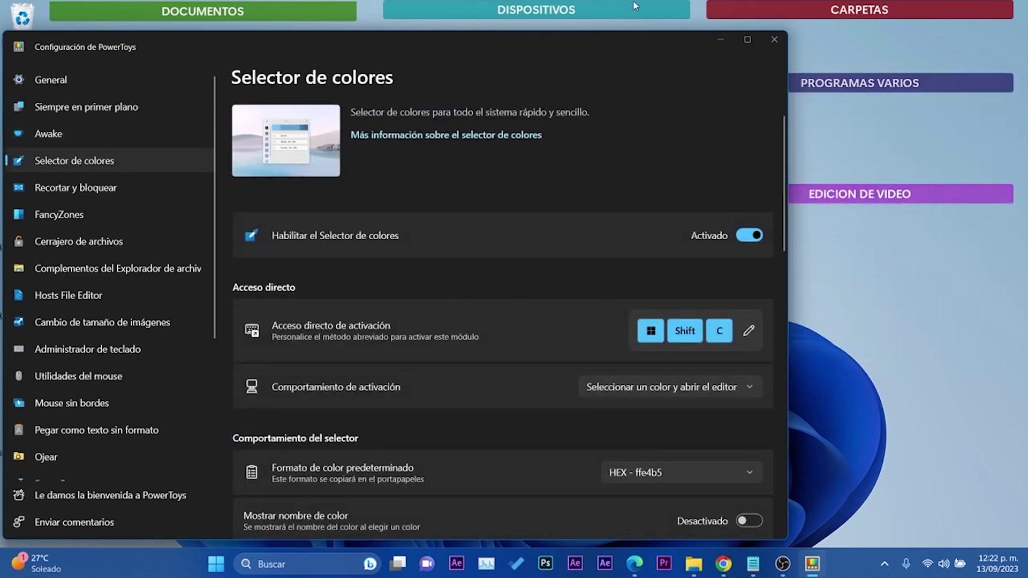
click(85, 190)
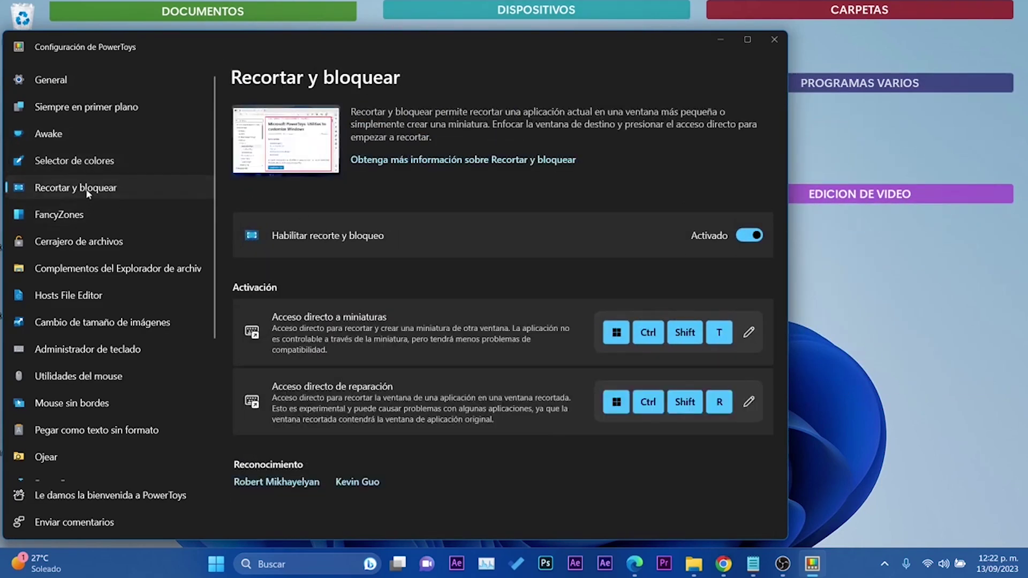
click(87, 211)
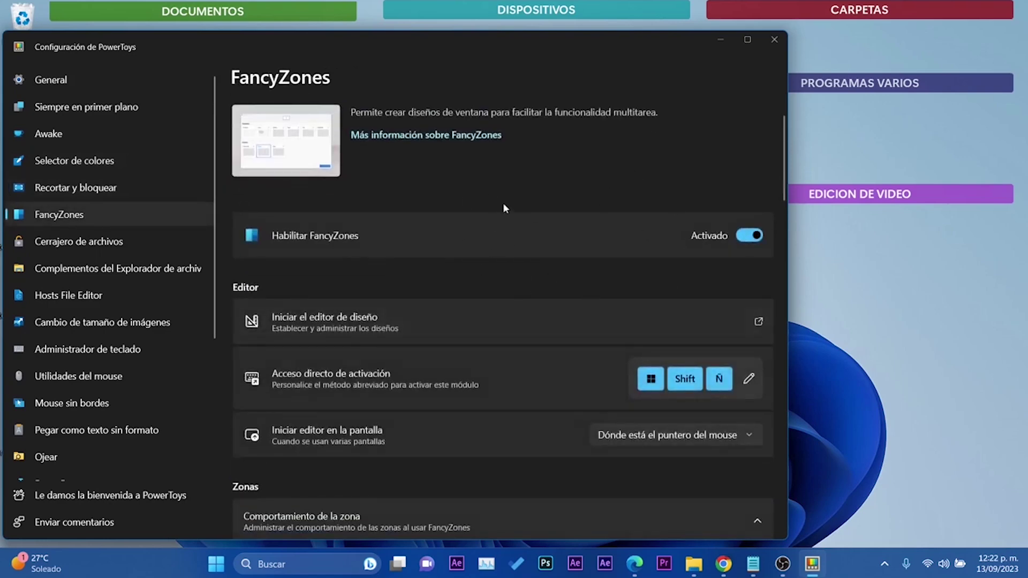
mouse_move(395, 39)
mouse_down()
mouse_move(393, 13)
mouse_move(299, 31)
mouse_move(373, 19)
mouse_move(403, 27)
mouse_up()
- Review the "Cerrajero de archivos" page and the File Explorer add-ons' preview and thumbnail settings
click(137, 236)
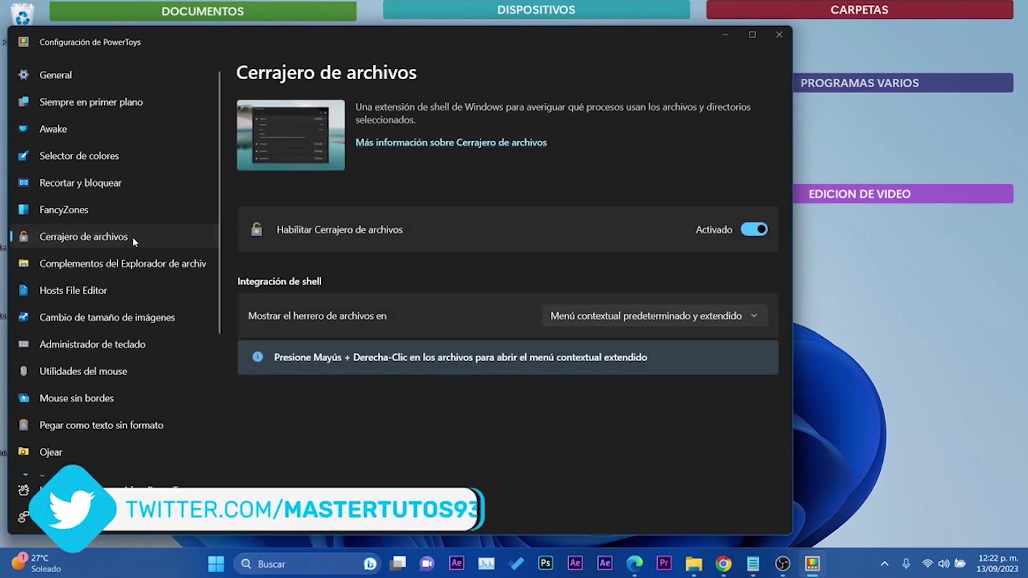
click(154, 263)
scroll(570, 251, down, 3)
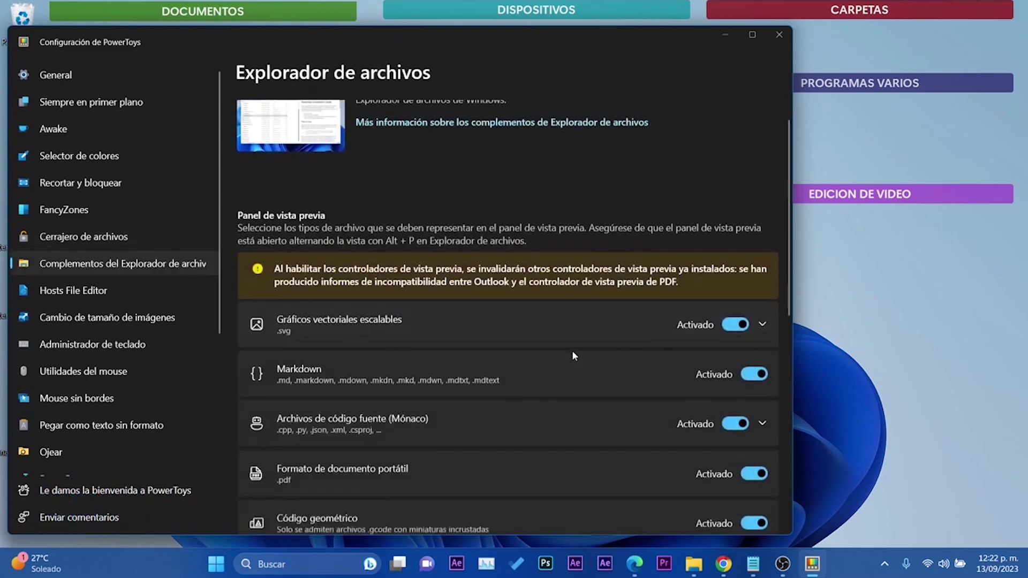
scroll(531, 272, up, 1)
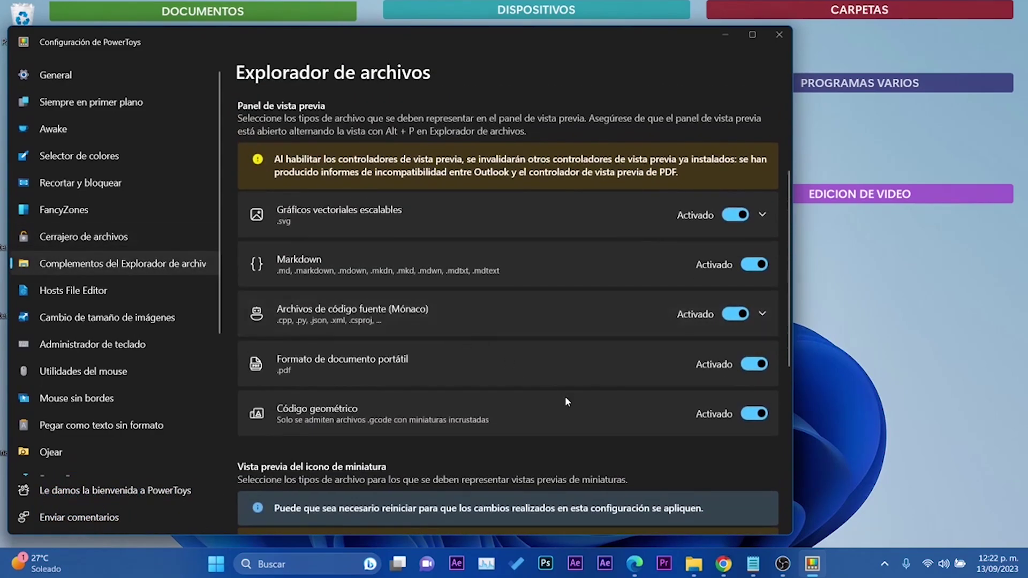
scroll(530, 391, up, 2)
scroll(500, 384, down, 4)
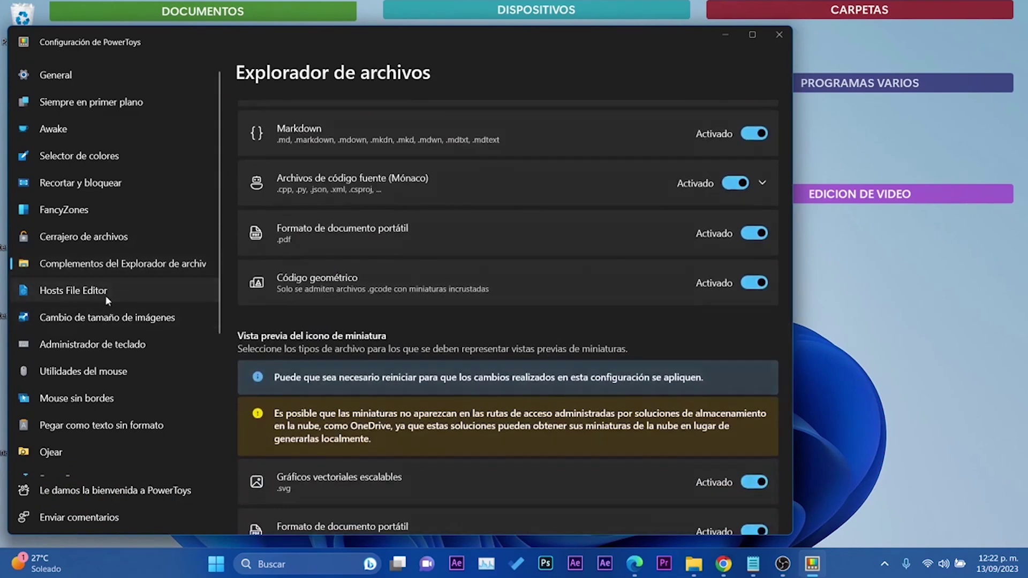
- Review the activation and behavior settings of Hosts File Editor
click(107, 298)
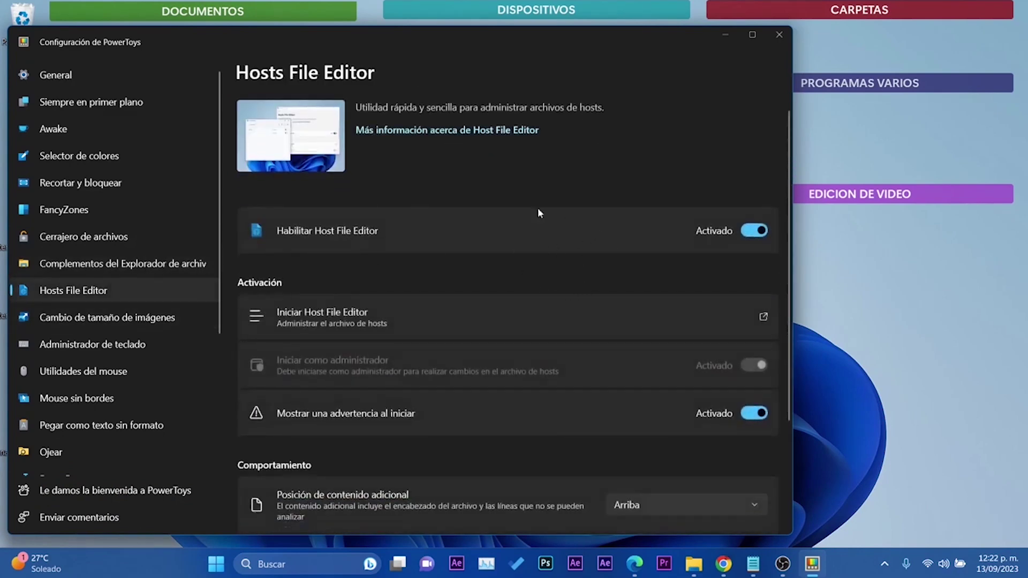
scroll(567, 353, down, 3)
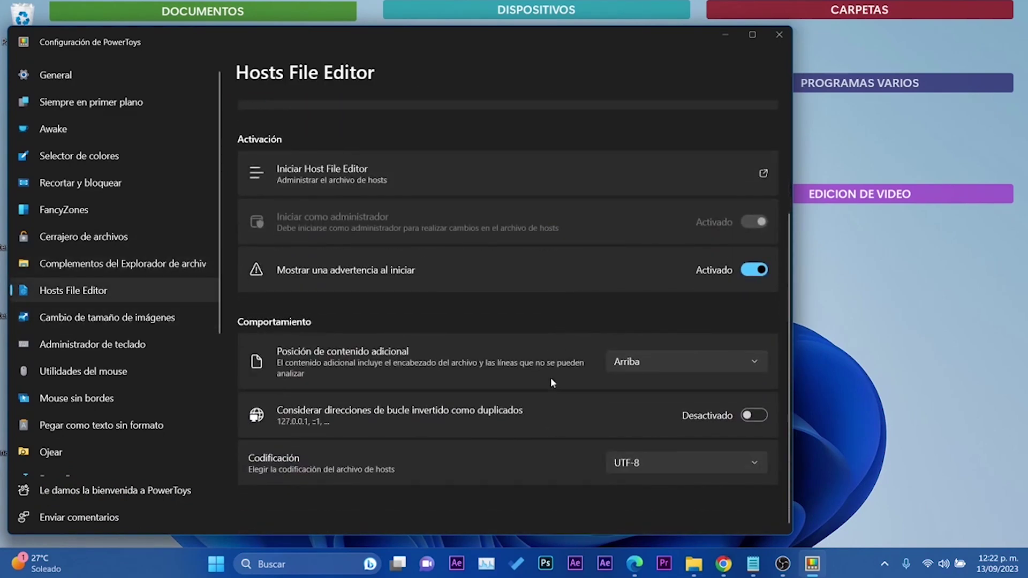
scroll(550, 377, up, 3)
- Review the preset image sizes and encoding settings of "Cambio de tamaño de imágenes"
click(166, 323)
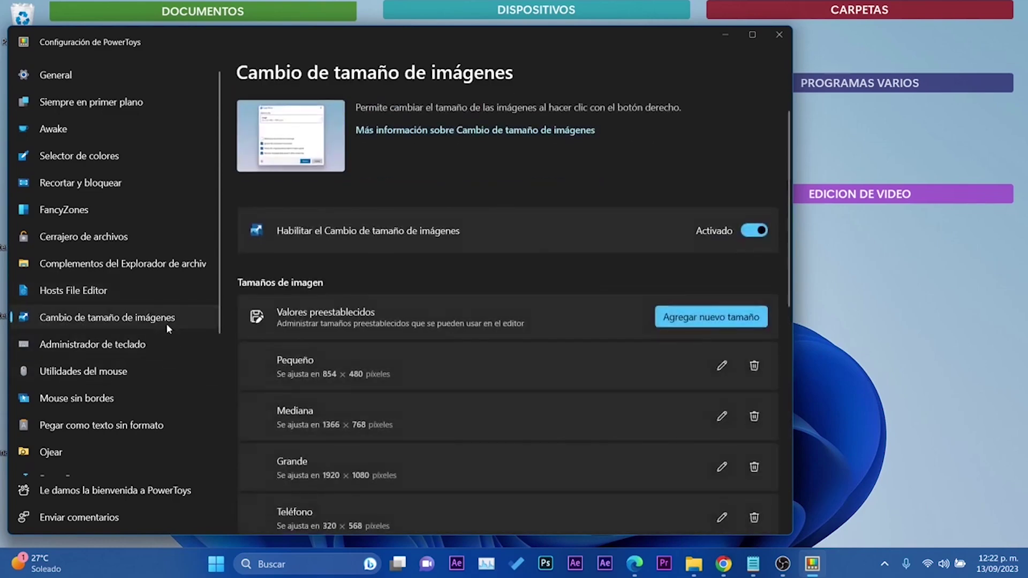
scroll(621, 351, down, 5)
scroll(615, 400, up, 5)
scroll(535, 380, down, 4)
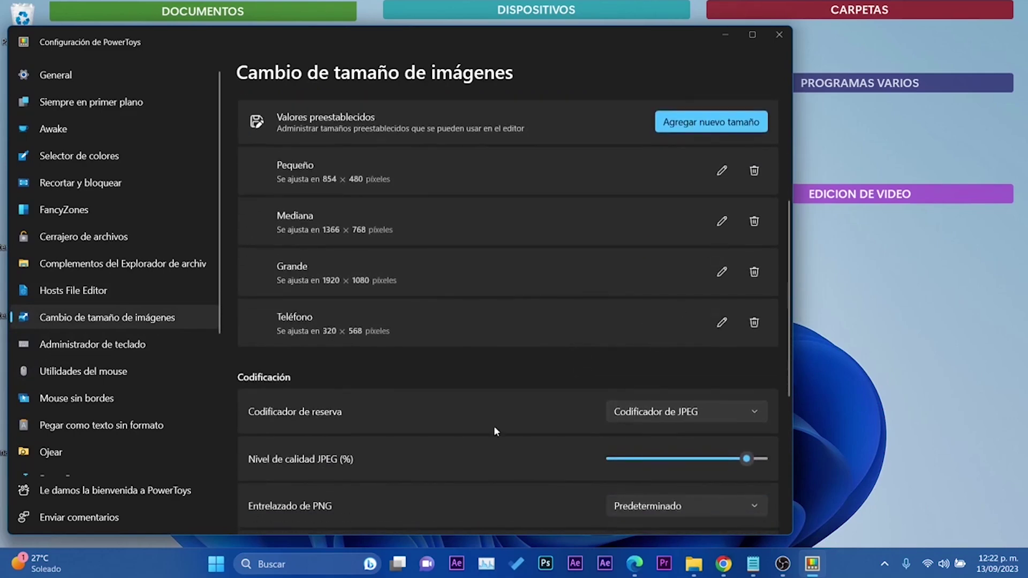
- Go through the keyboard manager and mouse utility pages, and enable "Mouse sin bordes"
click(158, 349)
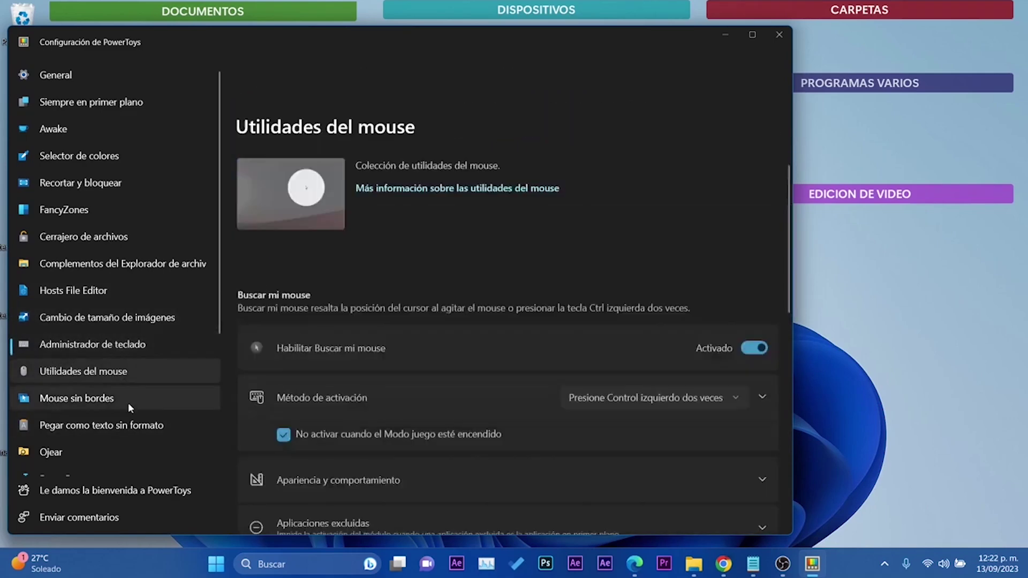
click(129, 403)
scroll(586, 268, down, 4)
scroll(725, 293, up, 4)
click(761, 272)
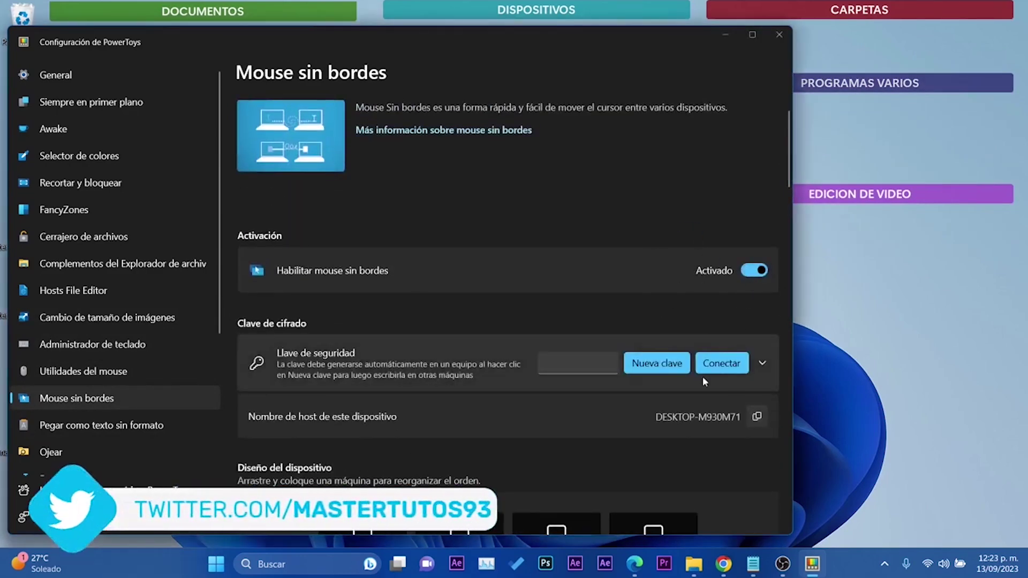
- Review the encryption key and device layout settings of "Mouse sin bordes", and disable the utility
scroll(703, 276, down, 4)
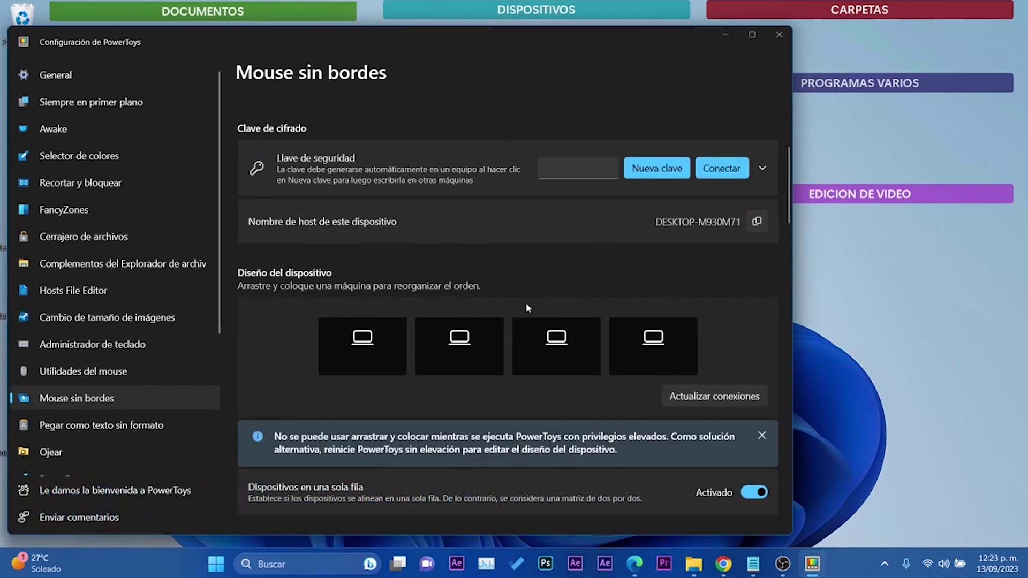
scroll(732, 298, up, 4)
click(754, 270)
- Go through the settings pages for "Pegar como texto sin formato", "Ojear", PowerRename and "Vista previa del registro"
scroll(127, 380, down, 2)
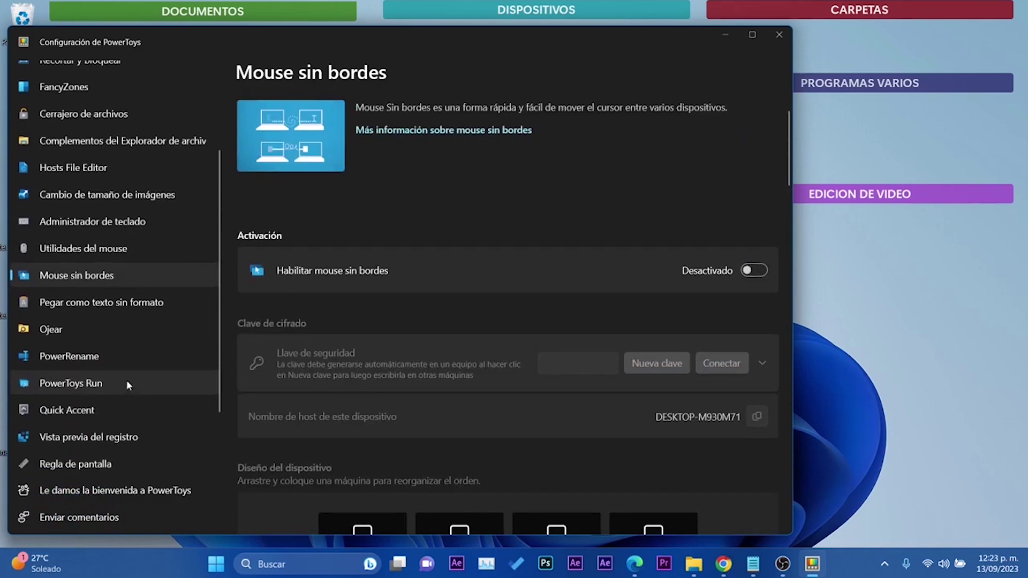
click(161, 301)
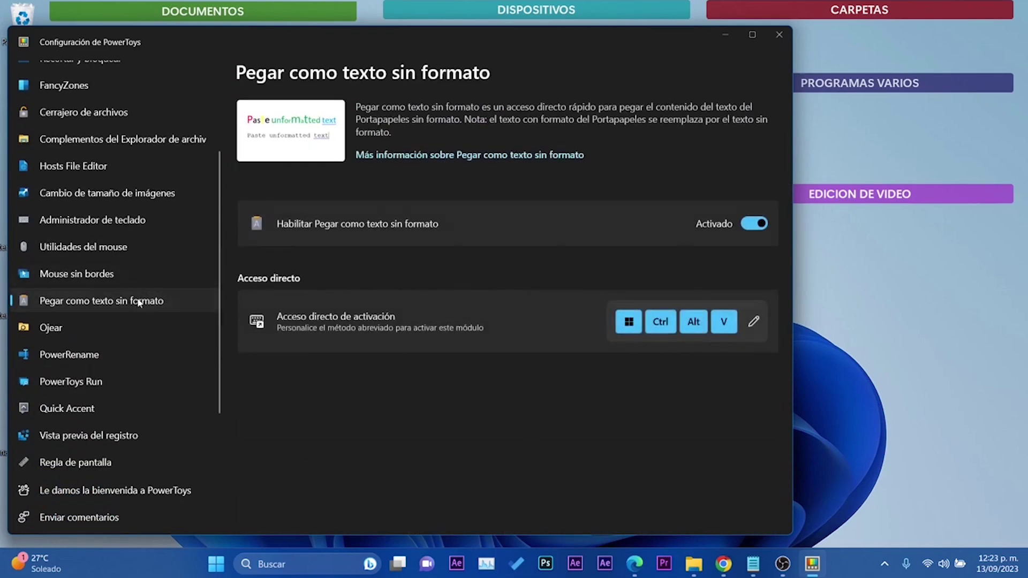
click(121, 329)
click(124, 358)
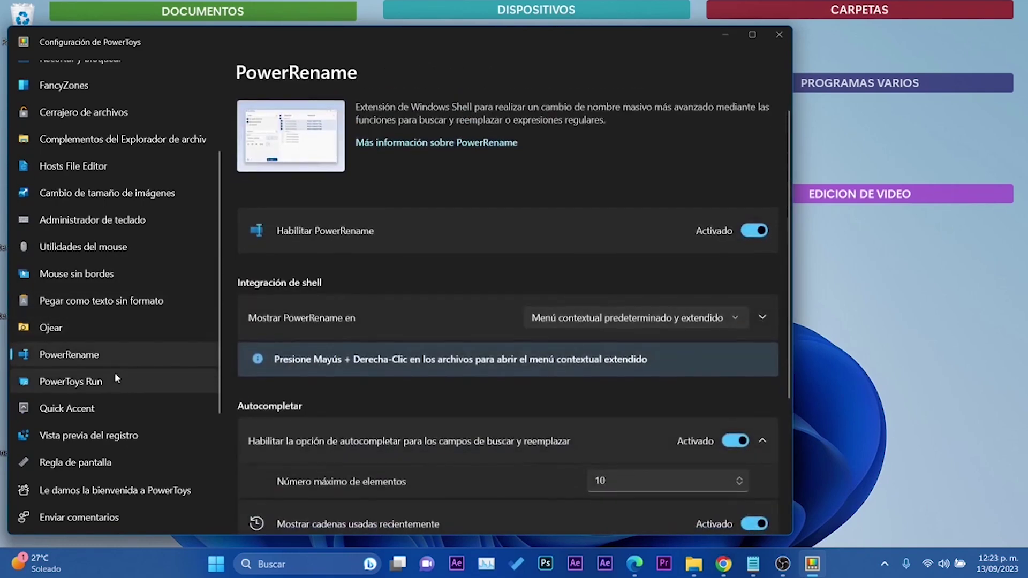
click(139, 432)
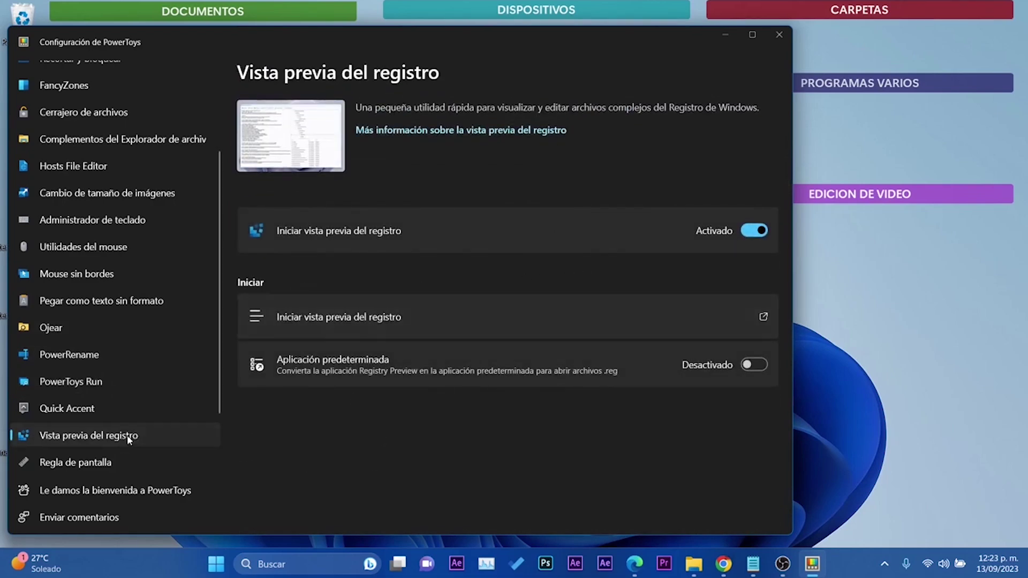
- Review the activation and behavior settings of "Regla de pantalla"
scroll(161, 437, down, 3)
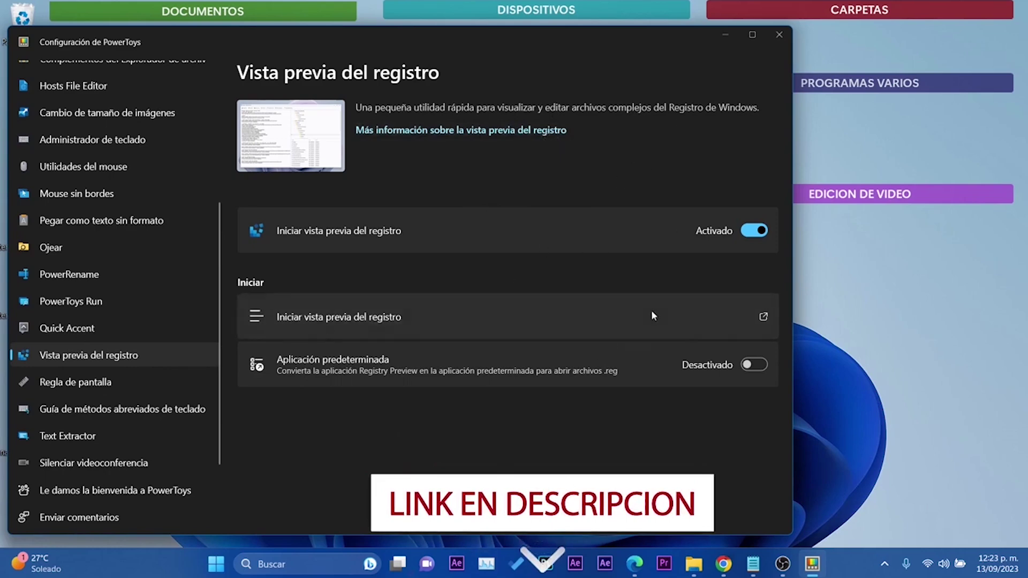
click(124, 390)
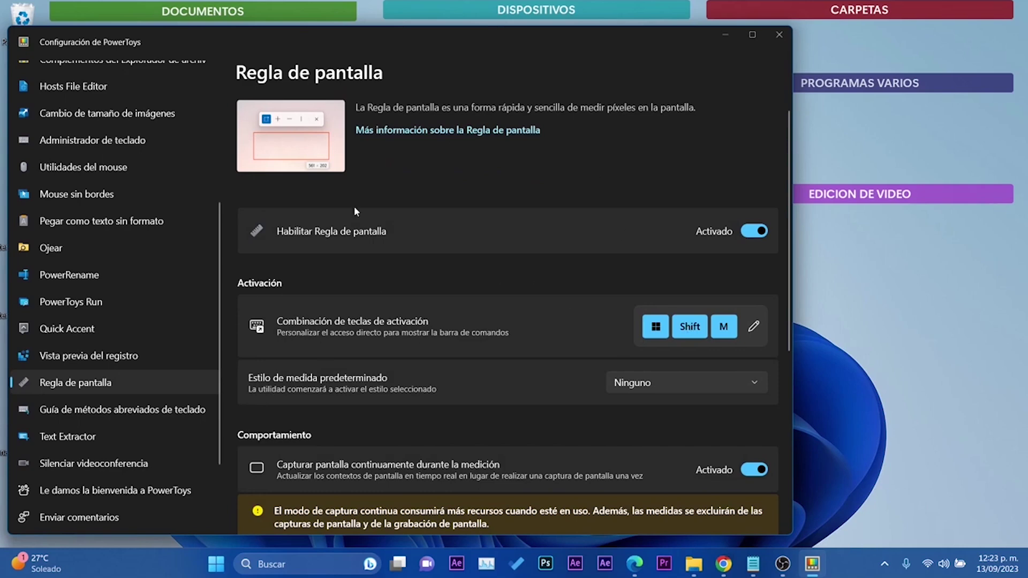
scroll(481, 214, down, 2)
scroll(669, 243, up, 2)
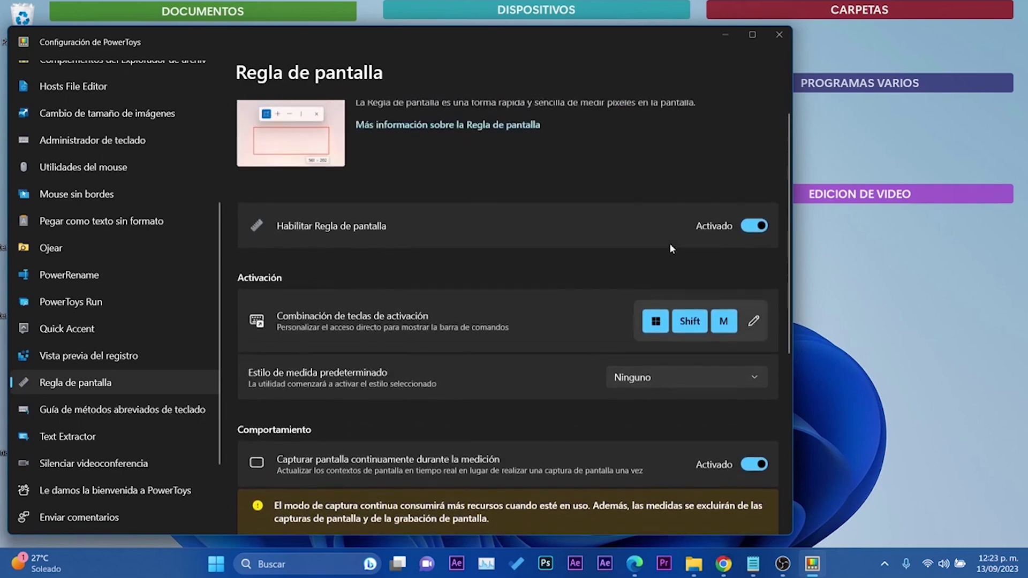
- Launch the screen ruler, choose its horizontal measuring mode, and close the ruler
key(super+shift+m)
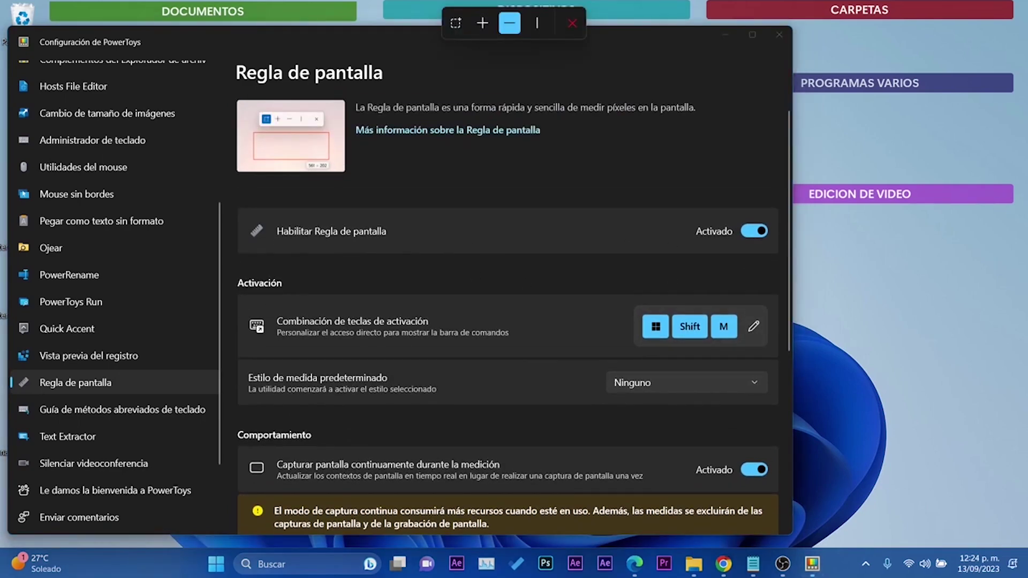
click(509, 23)
click(575, 31)
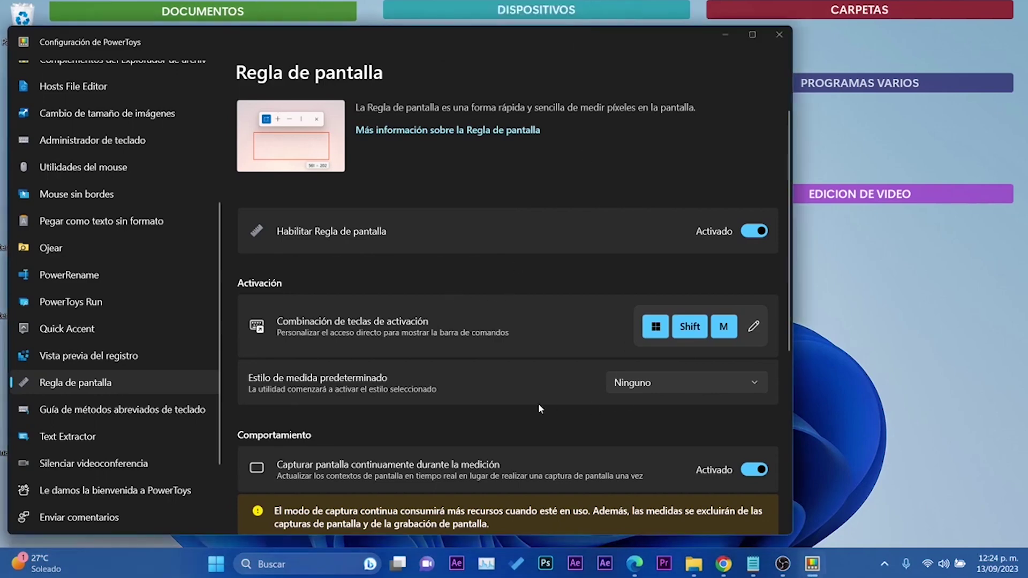
- Review the "Guía de métodos abreviados de teclado" page and the shortcuts and microphone settings of "Silenciar videoconferencia"
click(153, 415)
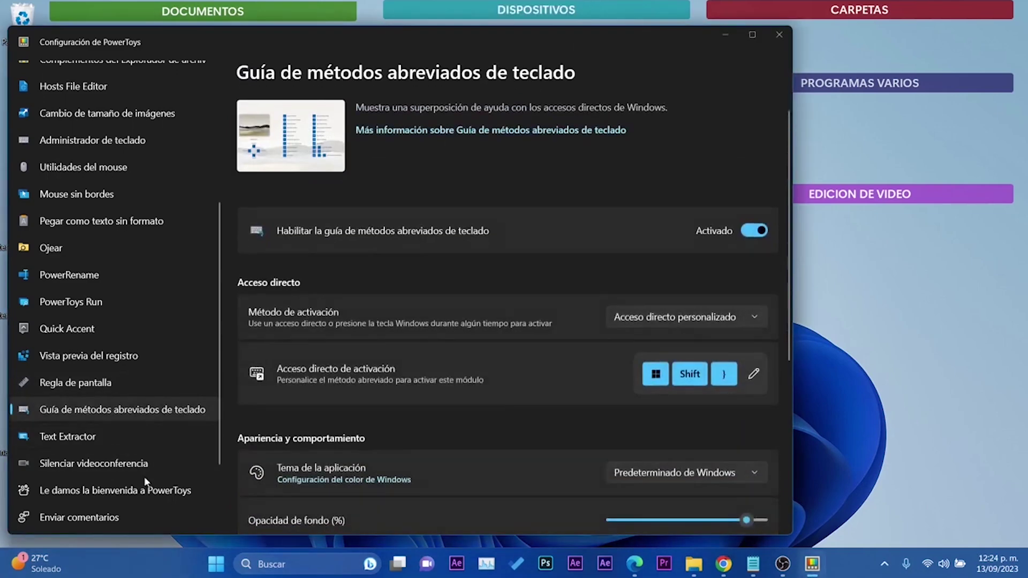
click(141, 469)
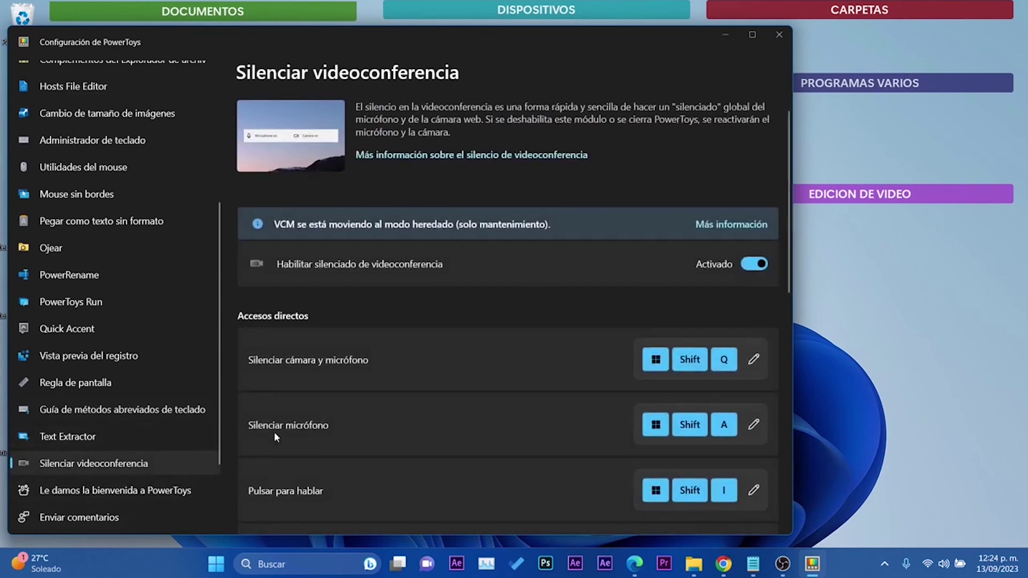
scroll(607, 281, down, 10)
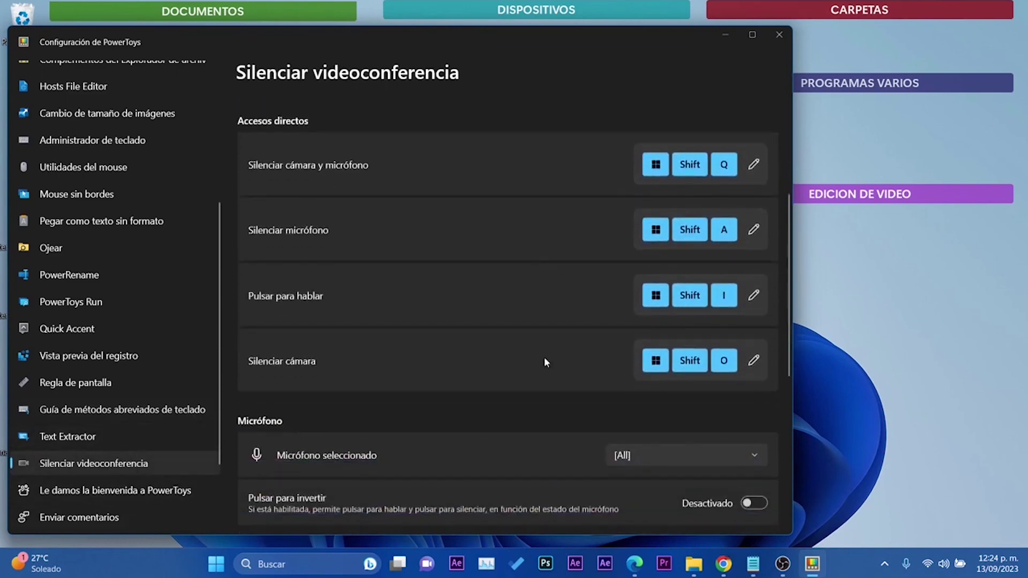
scroll(537, 389, up, 10)
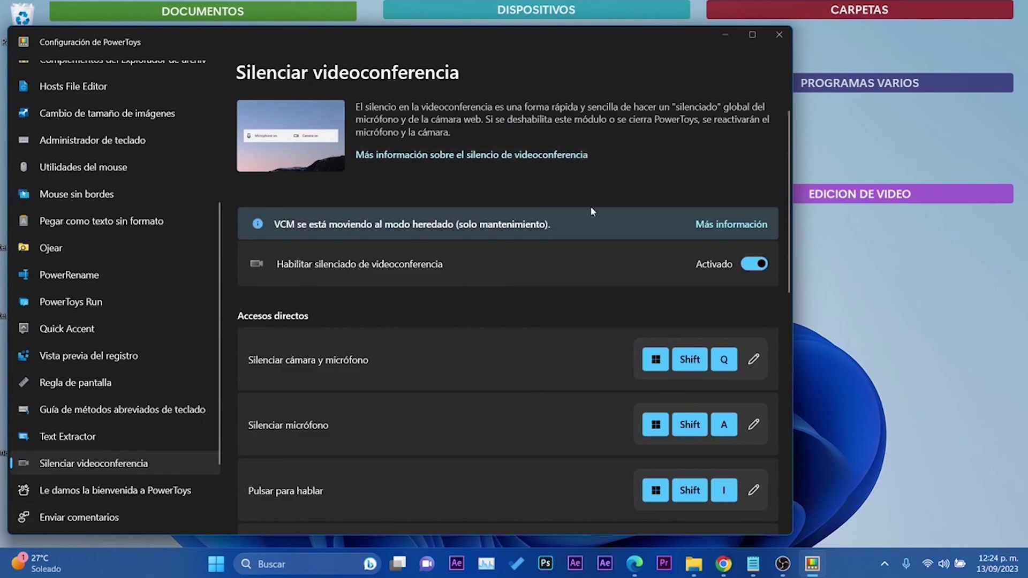
drag(652, 52, 728, 47)
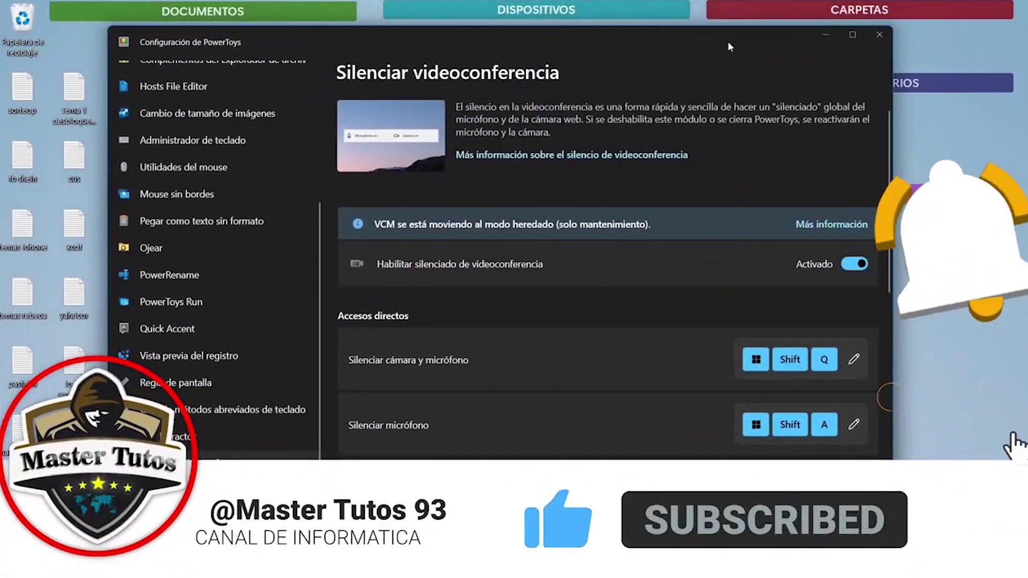